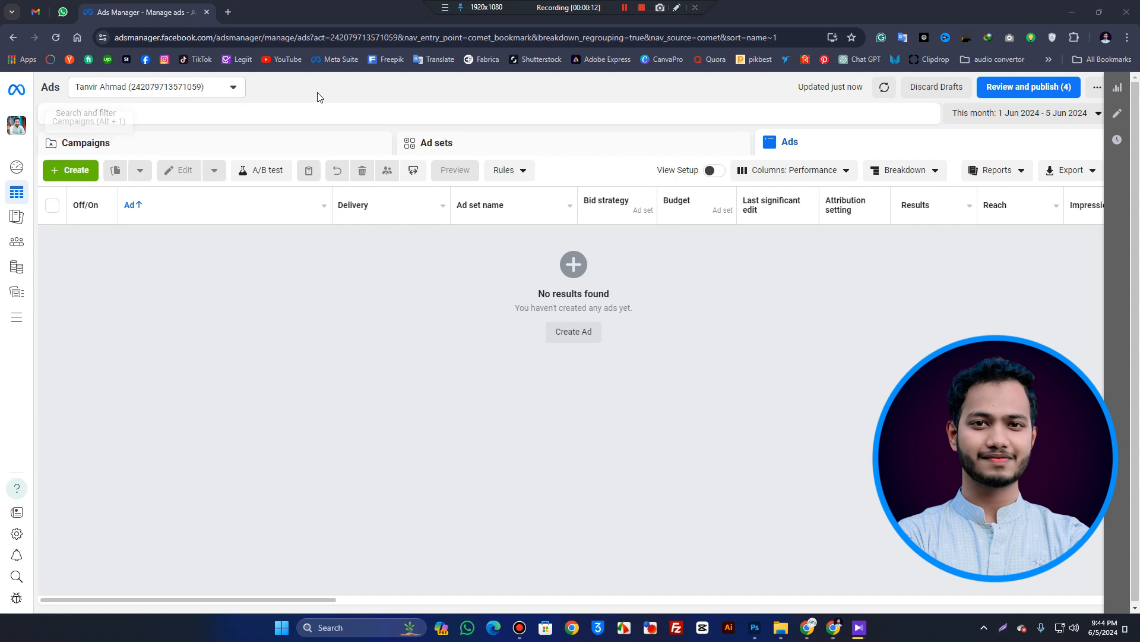
# Step: Look through the full list of available ad accounts without switching account
pyautogui.click(221, 89)
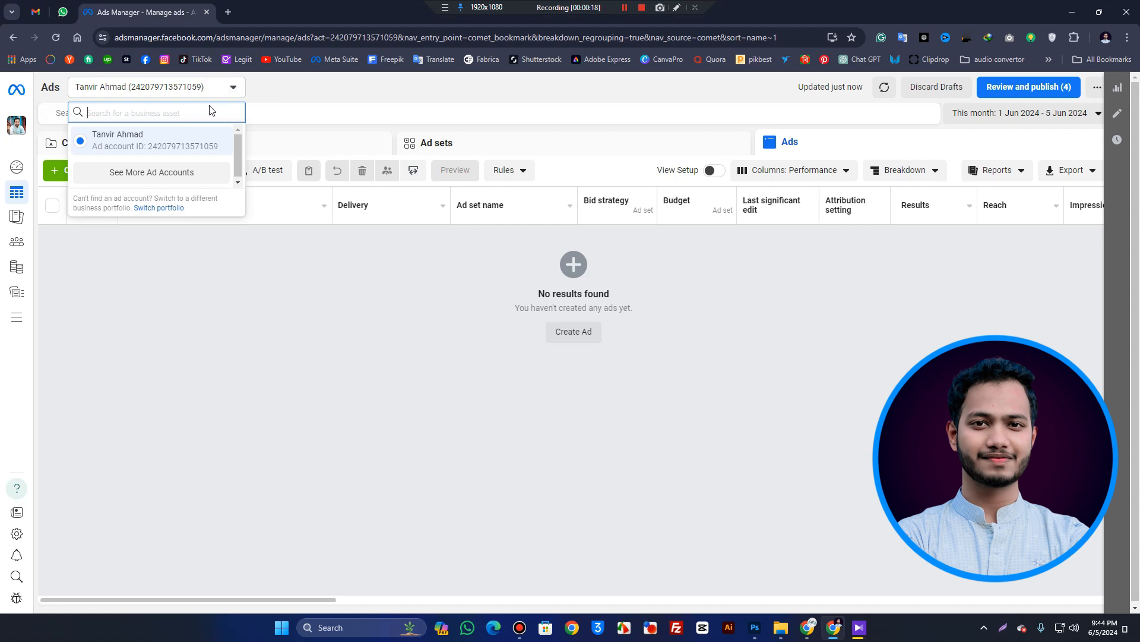
pyautogui.click(165, 175)
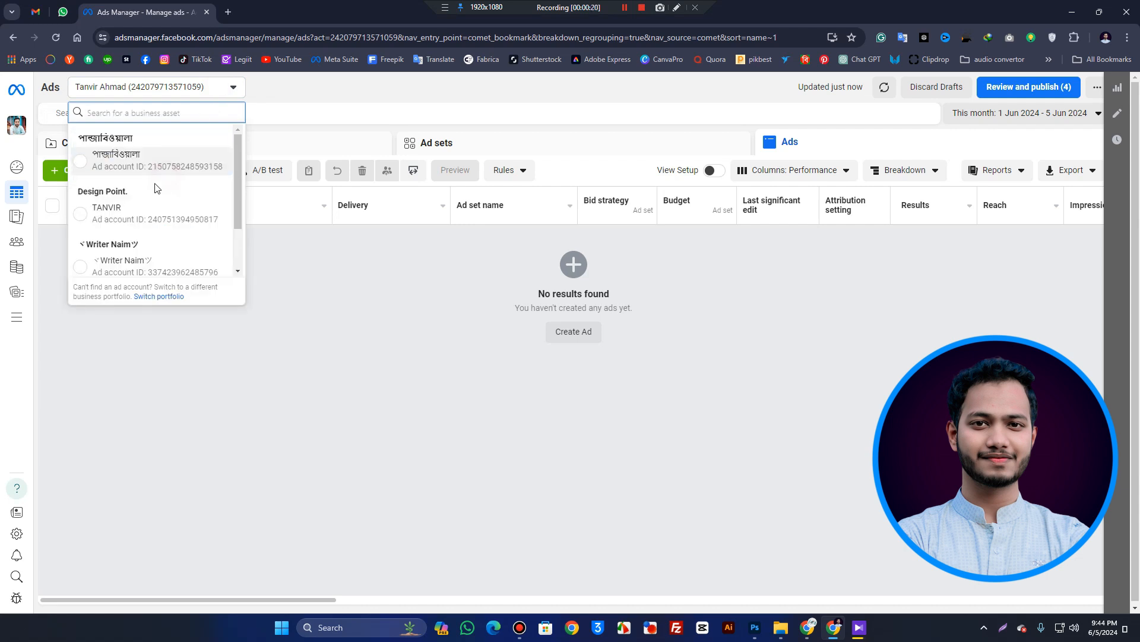
pyautogui.click(323, 272)
# Step: Create a new auction campaign with the Engagement objective using the manual engagement campaign setup
pyautogui.click(83, 172)
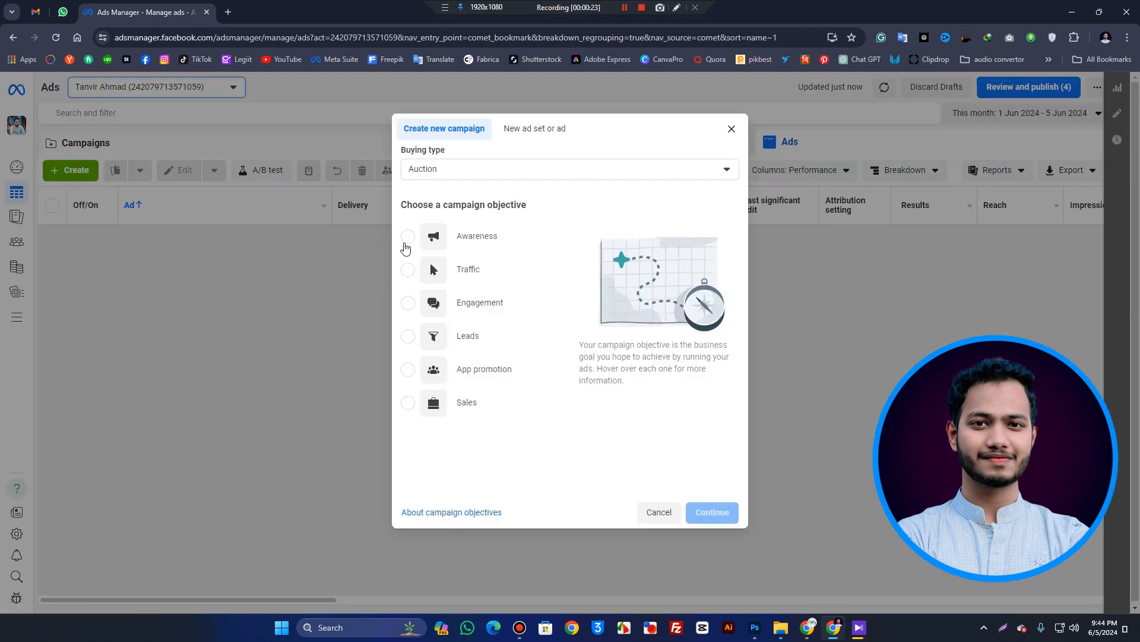
pyautogui.click(438, 311)
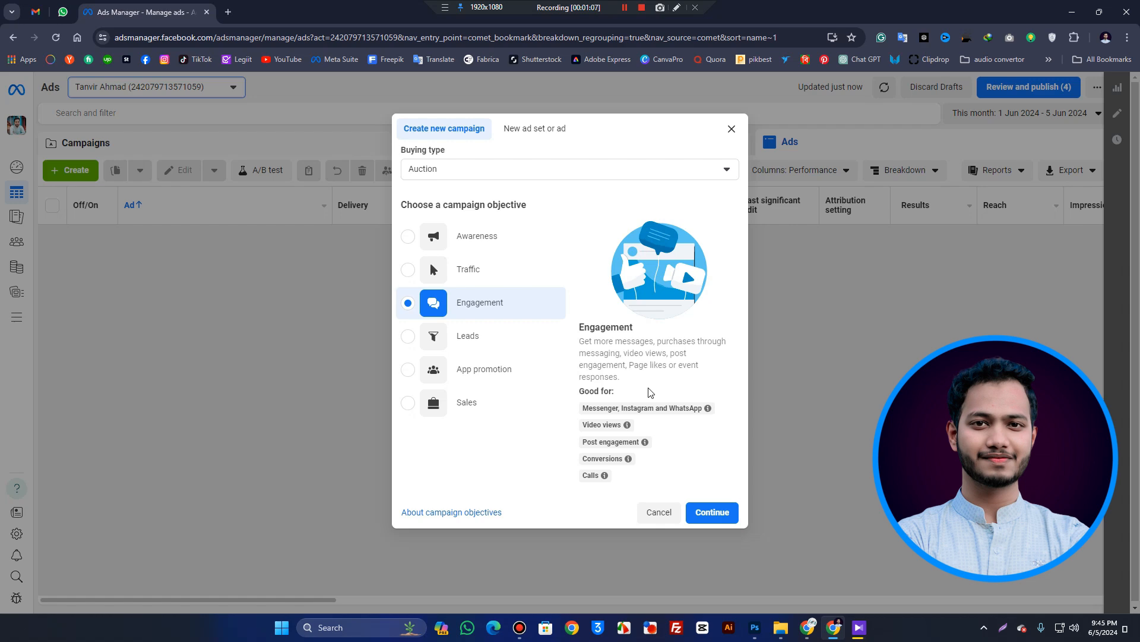
pyautogui.click(694, 513)
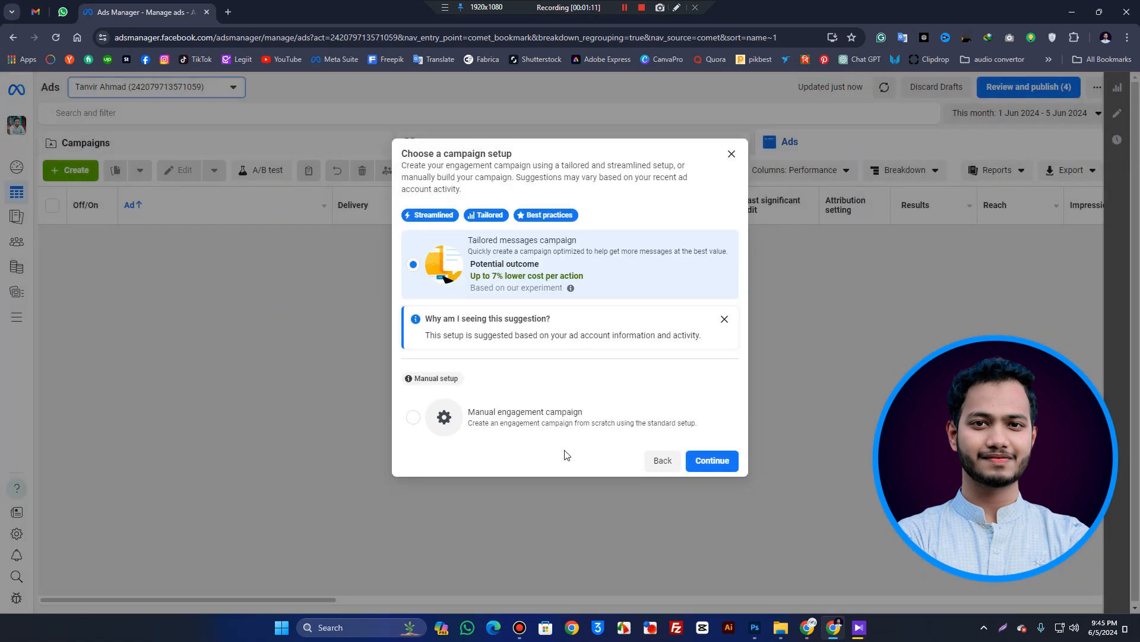
pyautogui.click(565, 421)
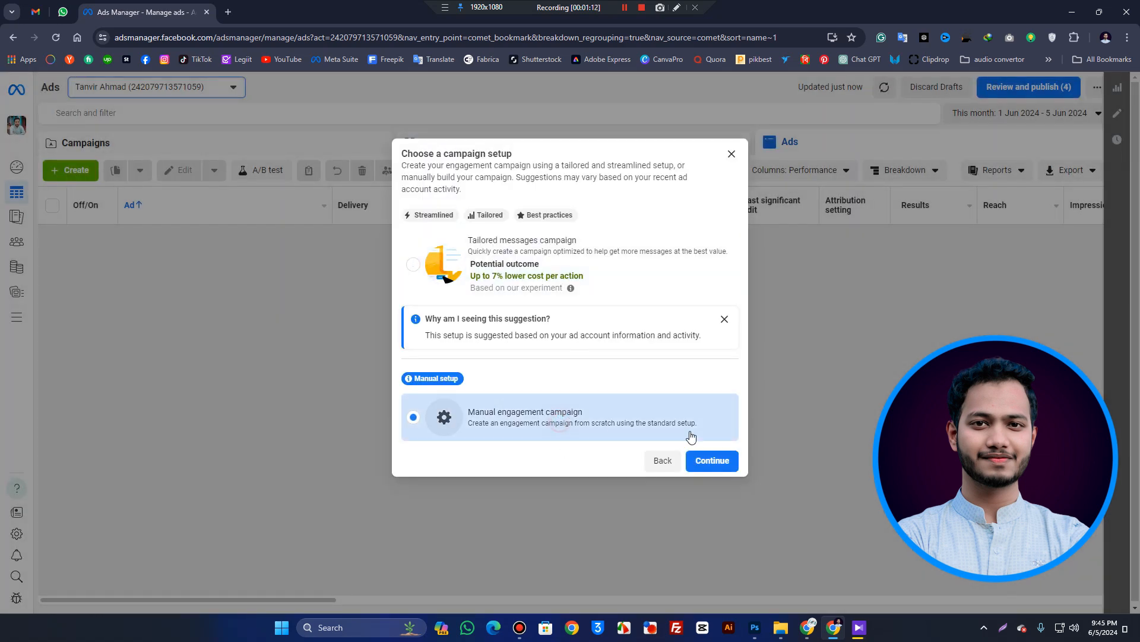
pyautogui.click(702, 470)
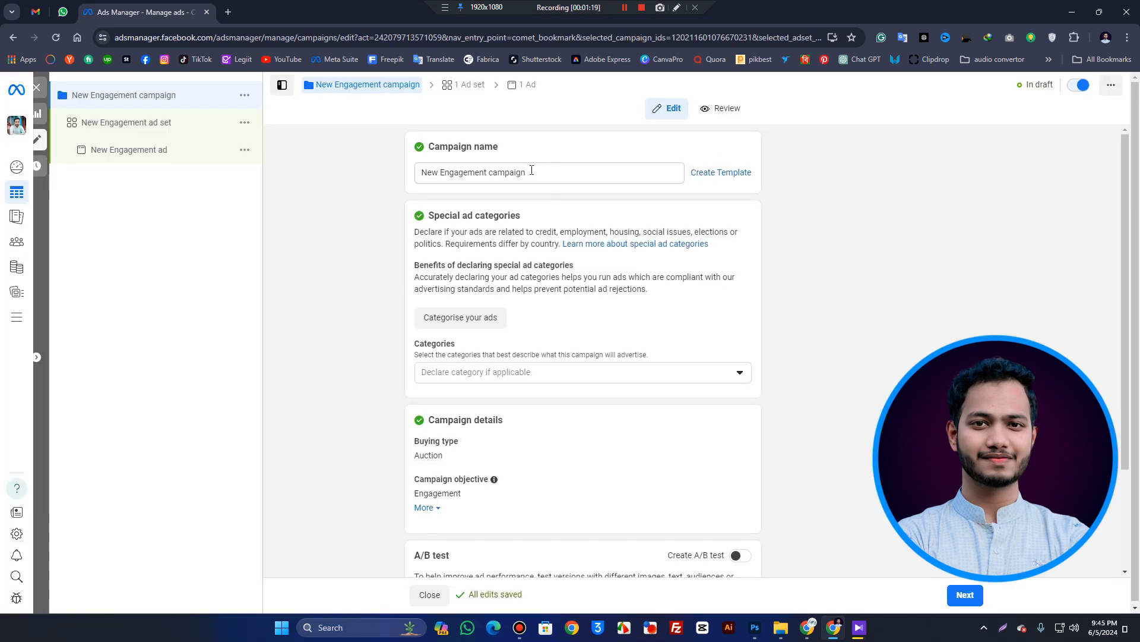
# Step: Review the campaign name and the available special ad categories without declaring one
pyautogui.moveTo(538, 174); pyautogui.dragTo(407, 172)
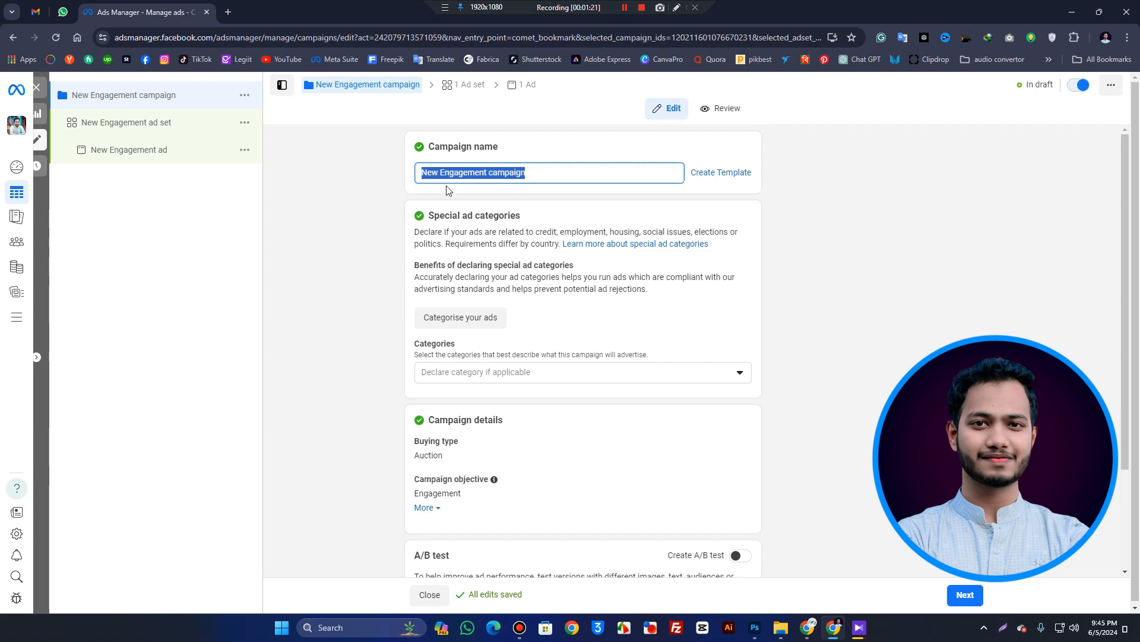
pyautogui.click(373, 188)
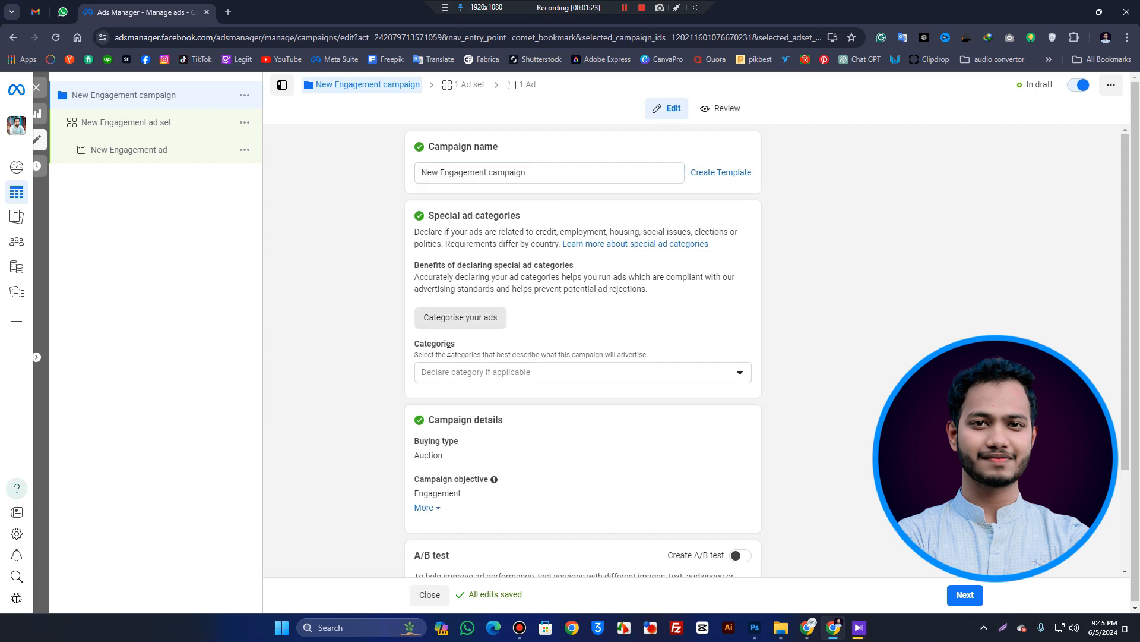
pyautogui.click(480, 382)
pyautogui.scroll(-2, 854, 396)
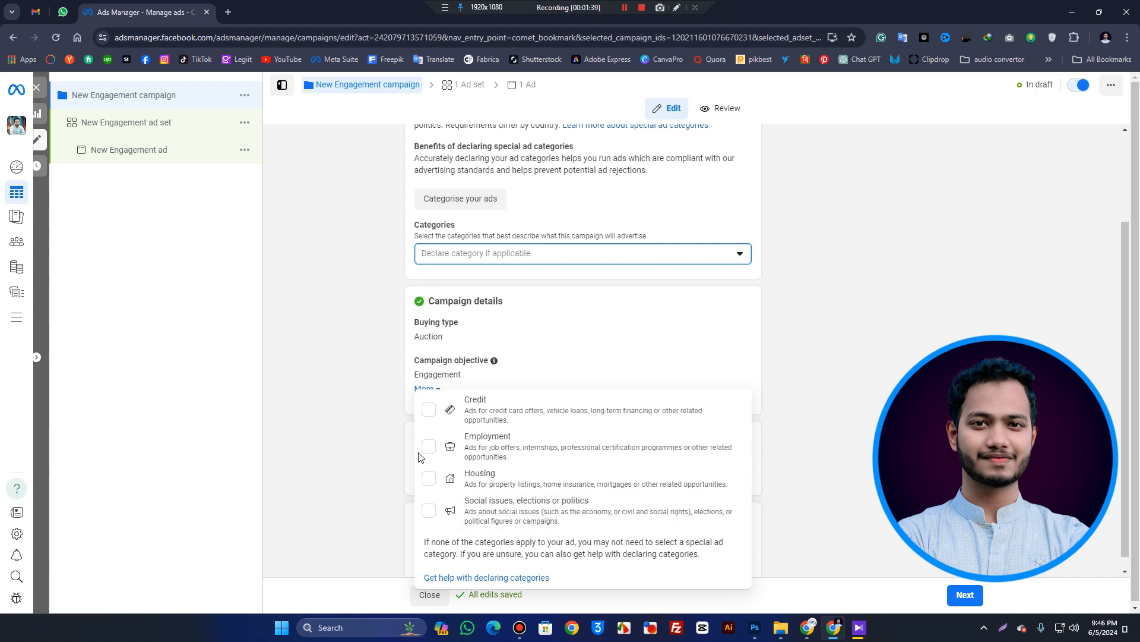
pyautogui.click(800, 344)
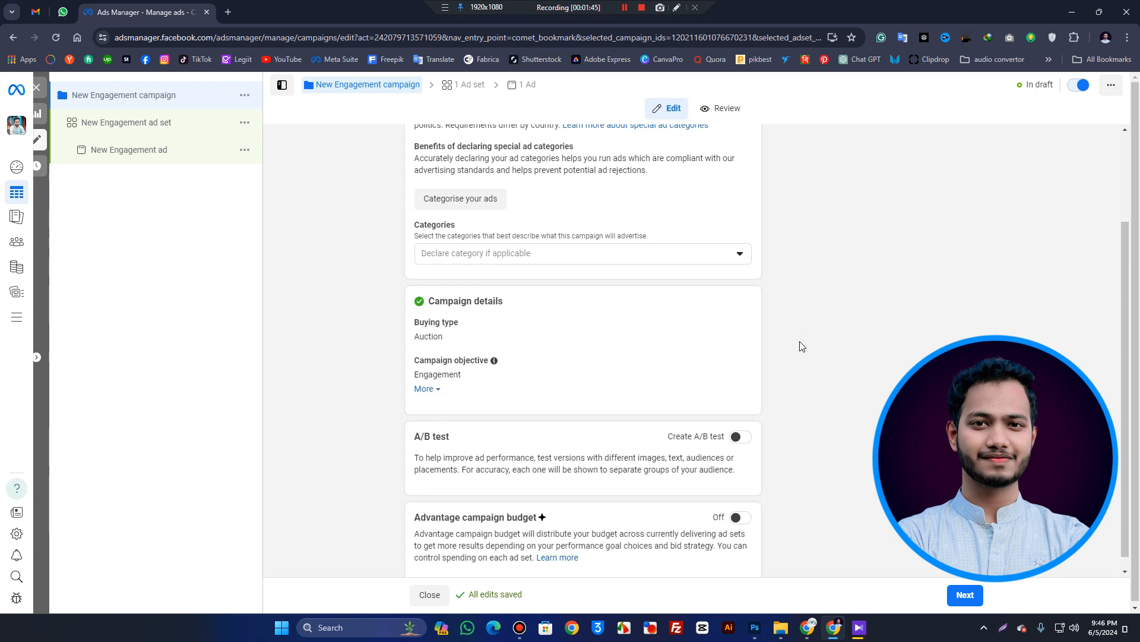
# Step: Turn on the A/B test and the Advantage campaign budget for the campaign
pyautogui.scroll(-1, 801, 345)
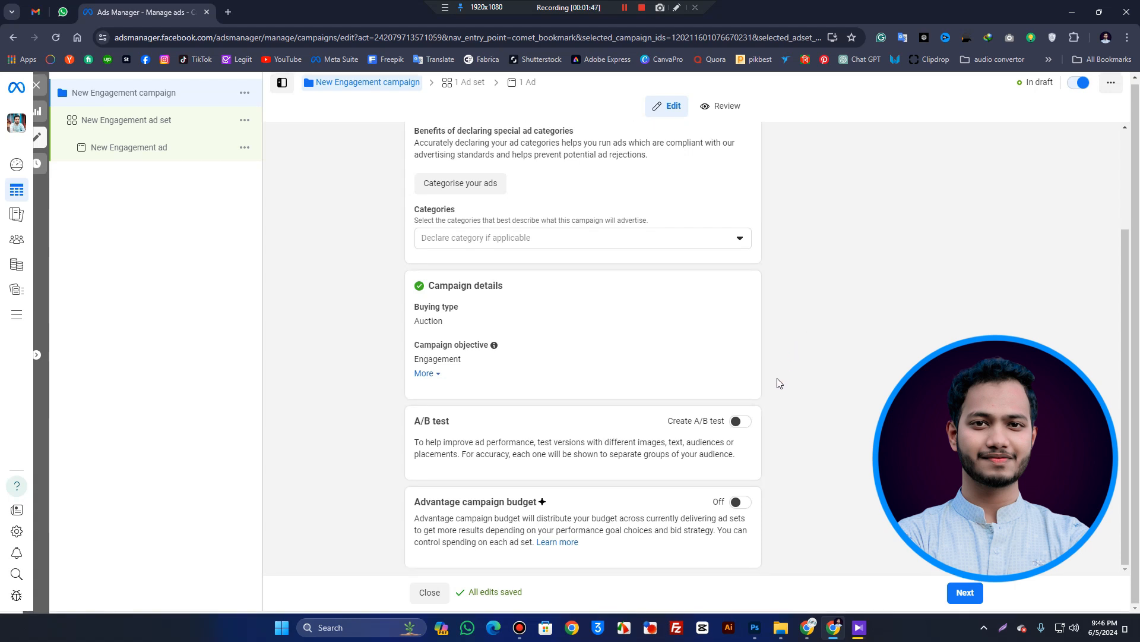
pyautogui.click(741, 422)
pyautogui.scroll(-1, 740, 533)
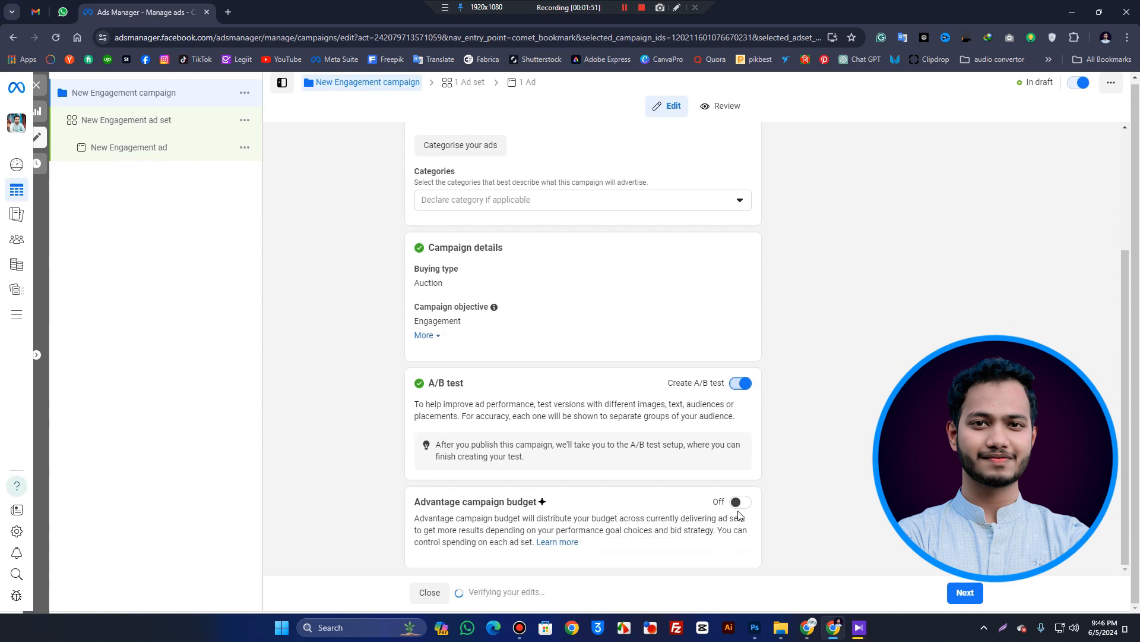
pyautogui.click(740, 504)
pyautogui.scroll(-5, 805, 493)
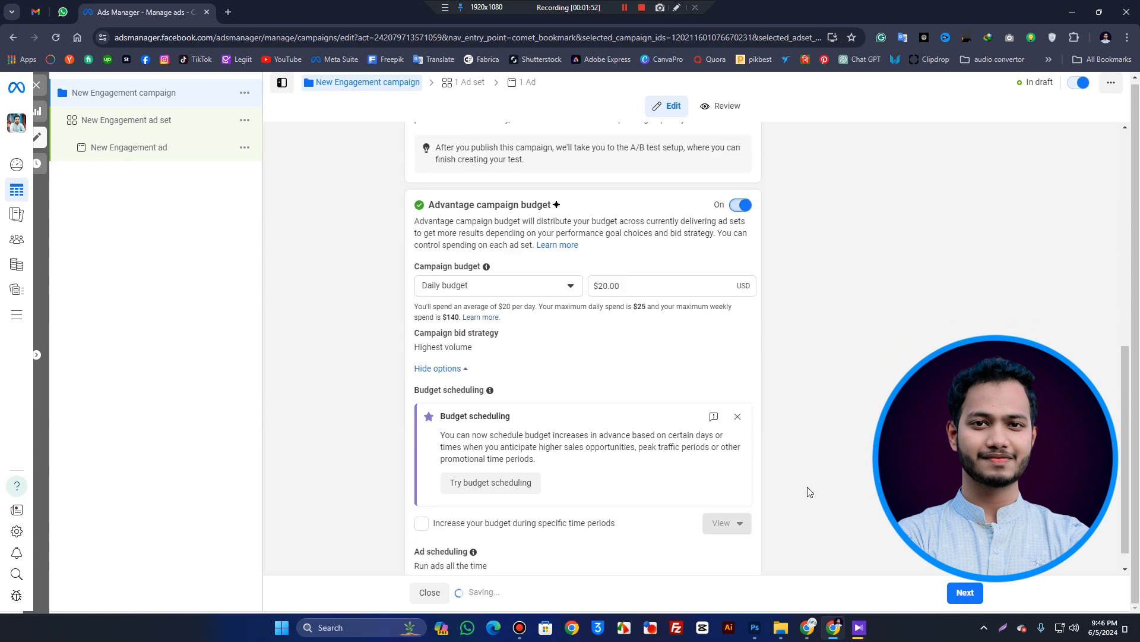
pyautogui.scroll(3, 796, 375)
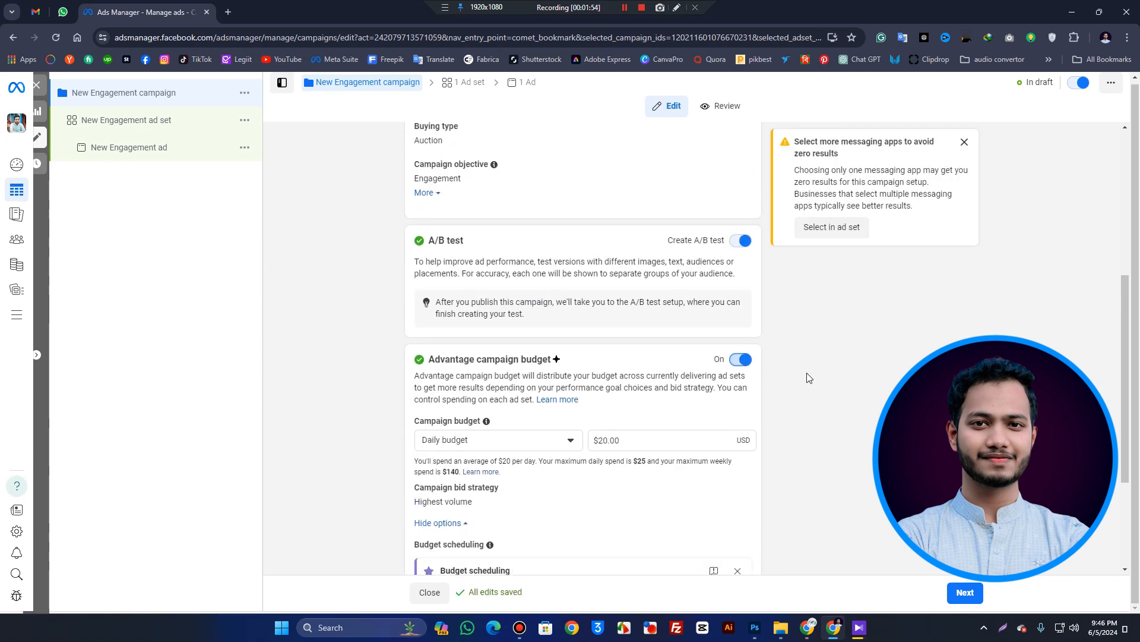
pyautogui.scroll(-4, 807, 377)
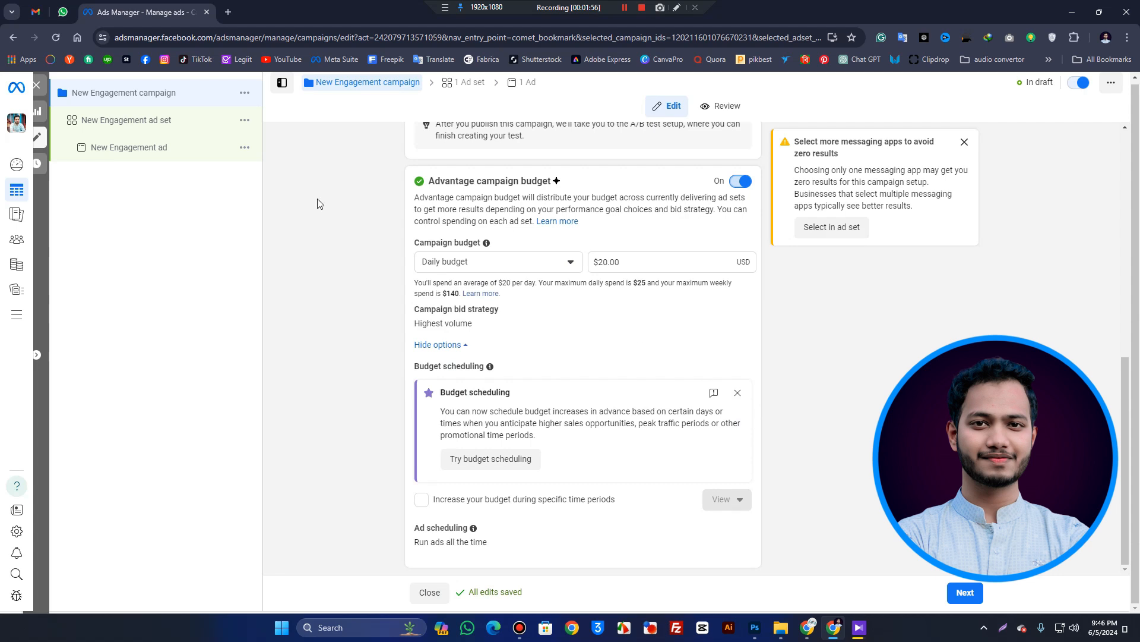
# Step: Open the New Engagement ad set and set its conversion location to Facebook Page
pyautogui.click(149, 123)
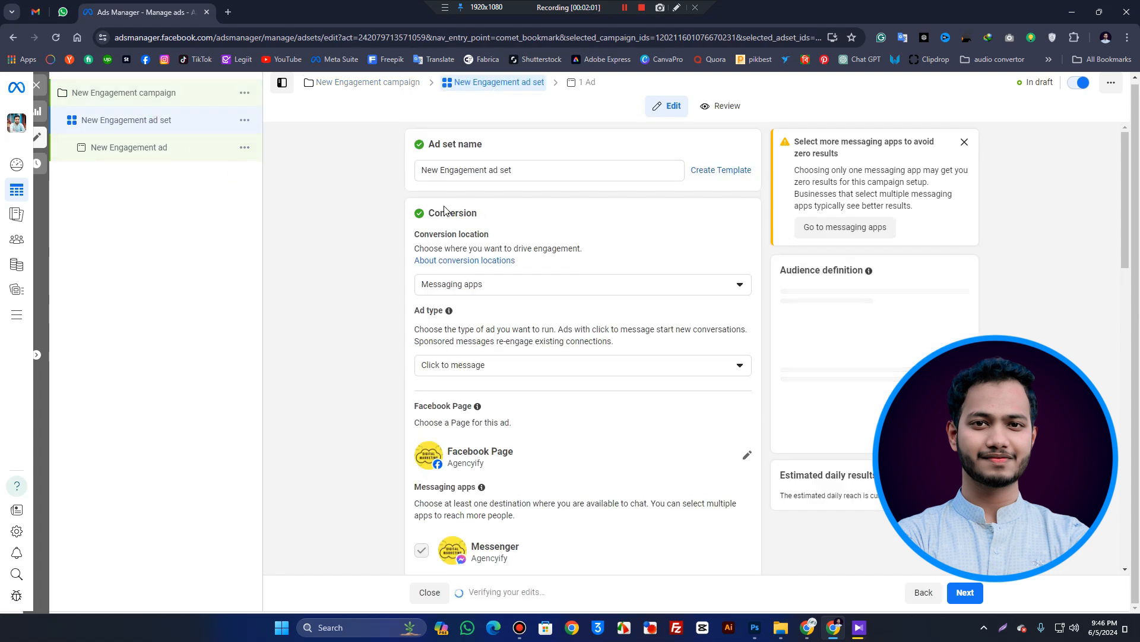
pyautogui.moveTo(546, 171); pyautogui.dragTo(378, 187)
pyautogui.click(377, 187)
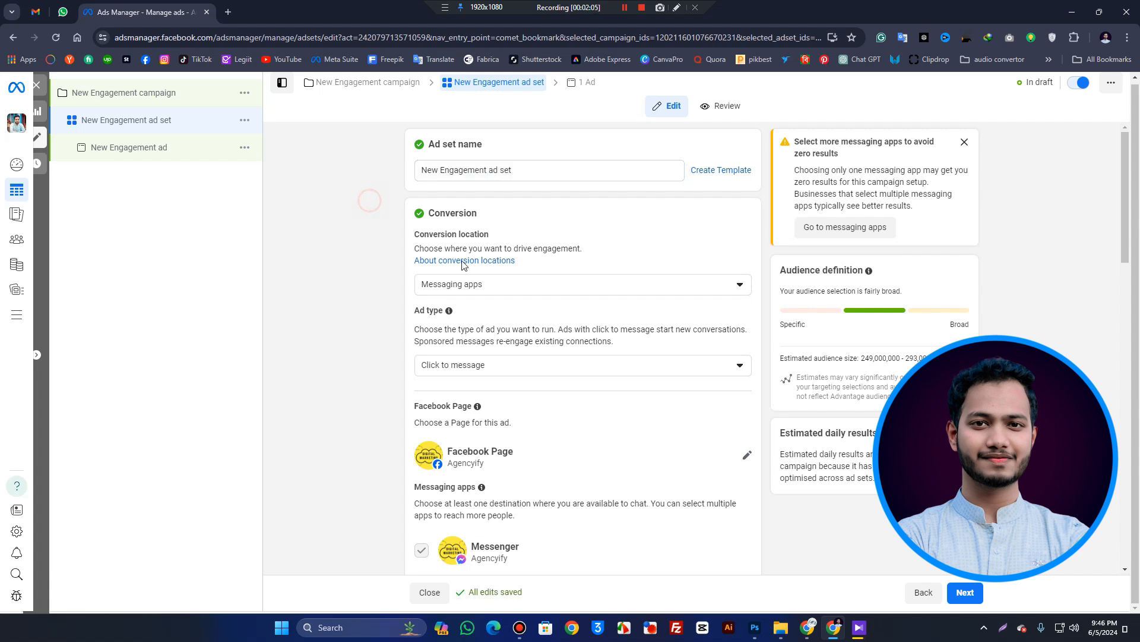
pyautogui.click(519, 288)
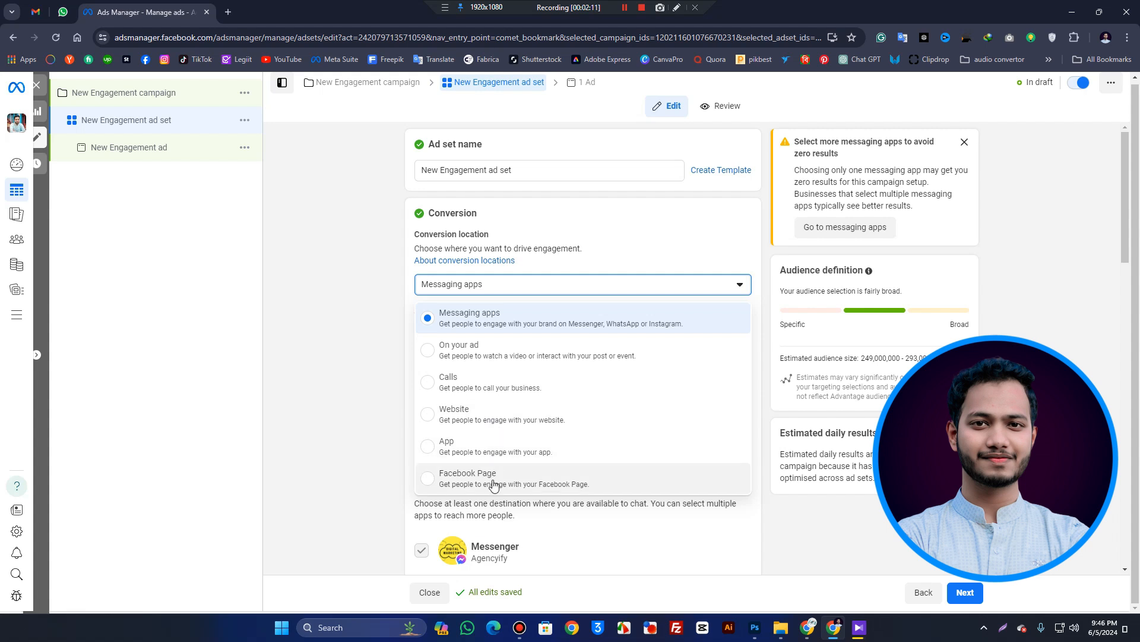
pyautogui.click(564, 486)
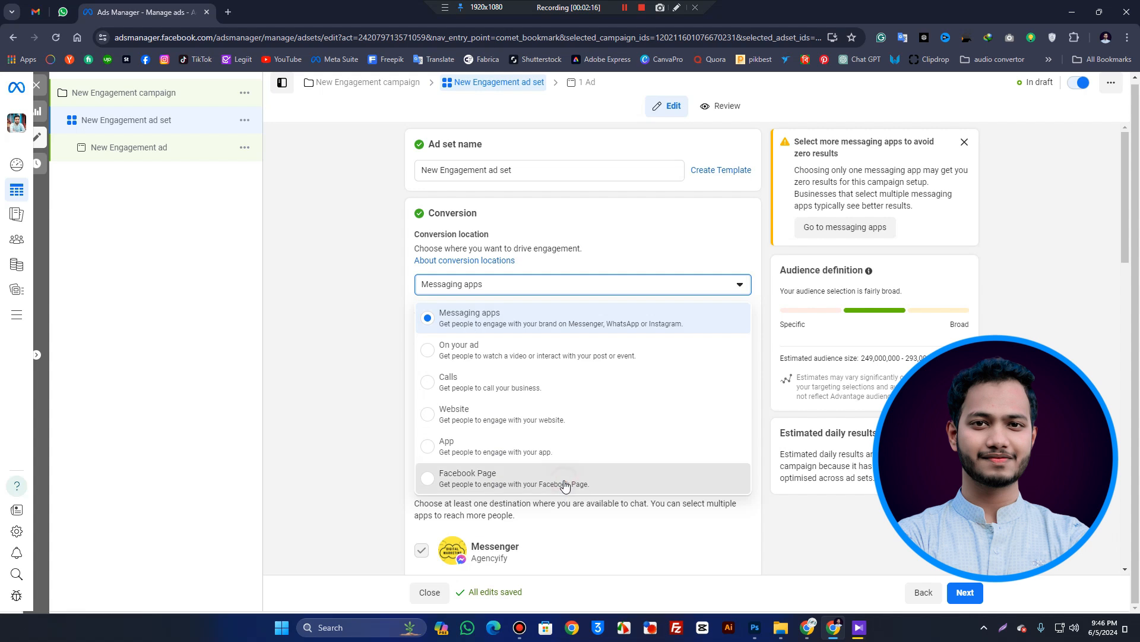
pyautogui.scroll(-1, 484, 433)
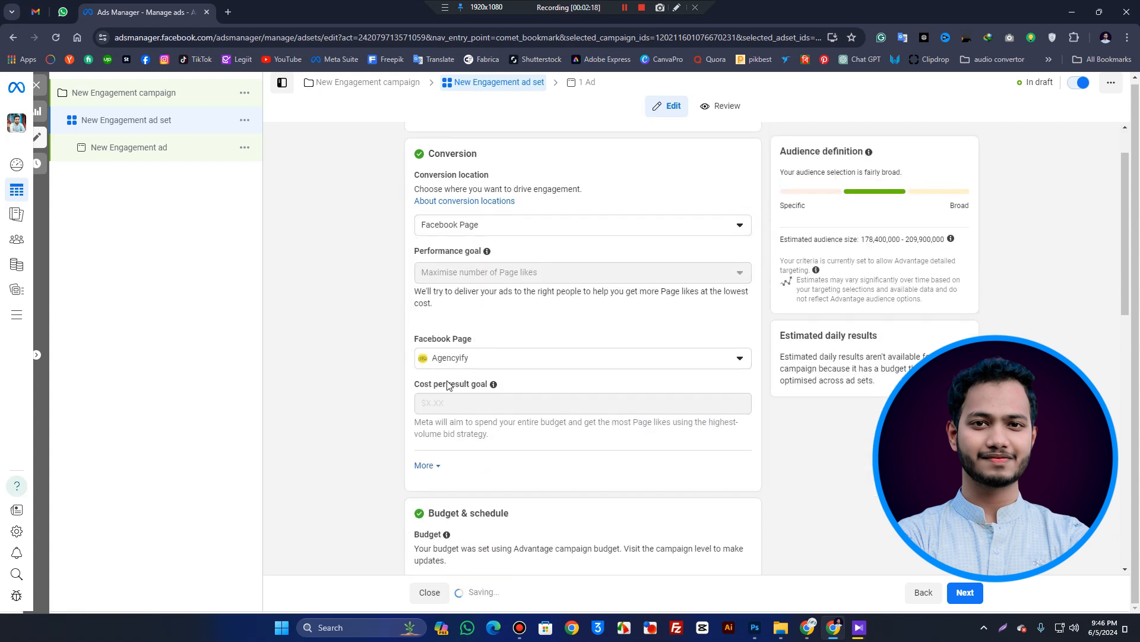
# Step: Browse the available Facebook Pages and choose Agencyify as the page for the ad set
pyautogui.click(502, 359)
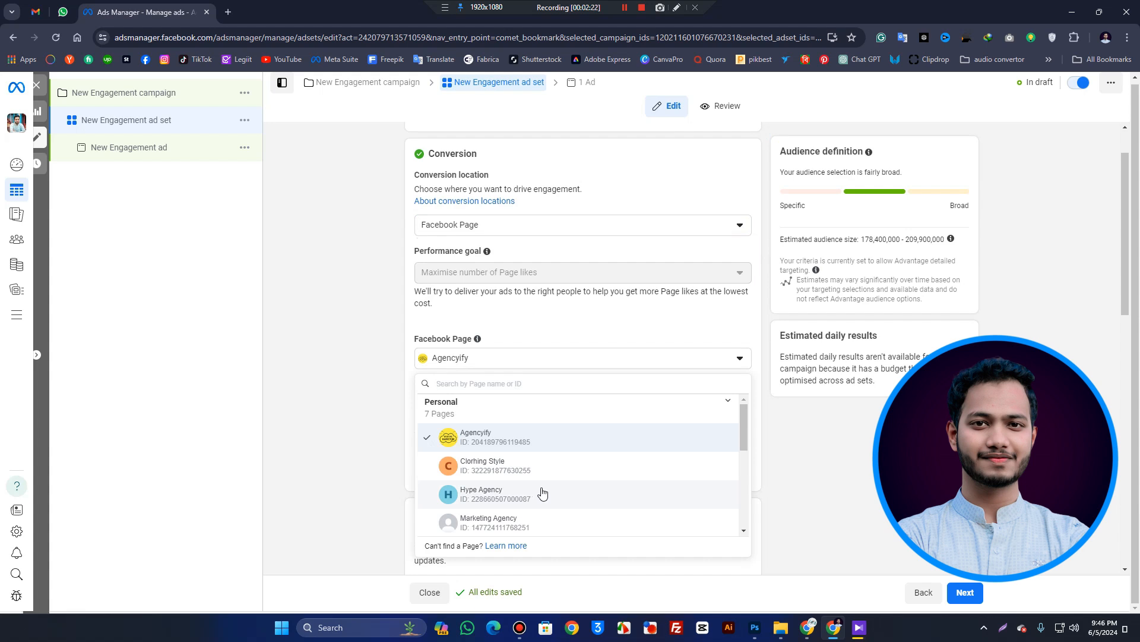
pyautogui.scroll(-2, 543, 492)
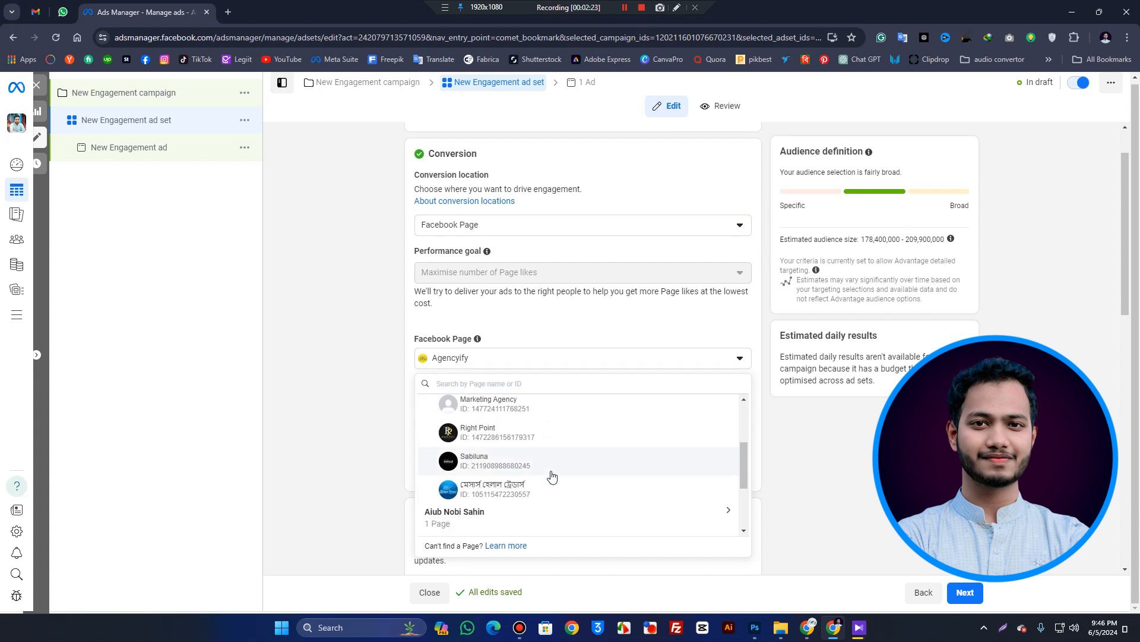
pyautogui.scroll(3, 551, 476)
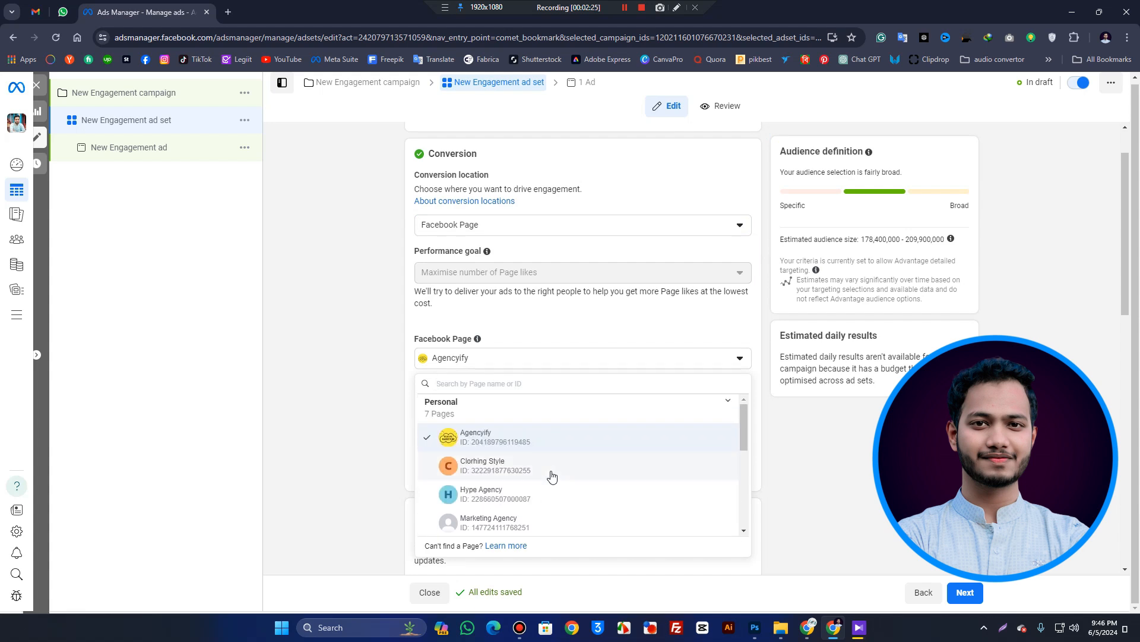
pyautogui.click(556, 437)
# Step: Set the ad set's start date to 5 June 2024 and its start time to 00:00
pyautogui.scroll(-5, 558, 440)
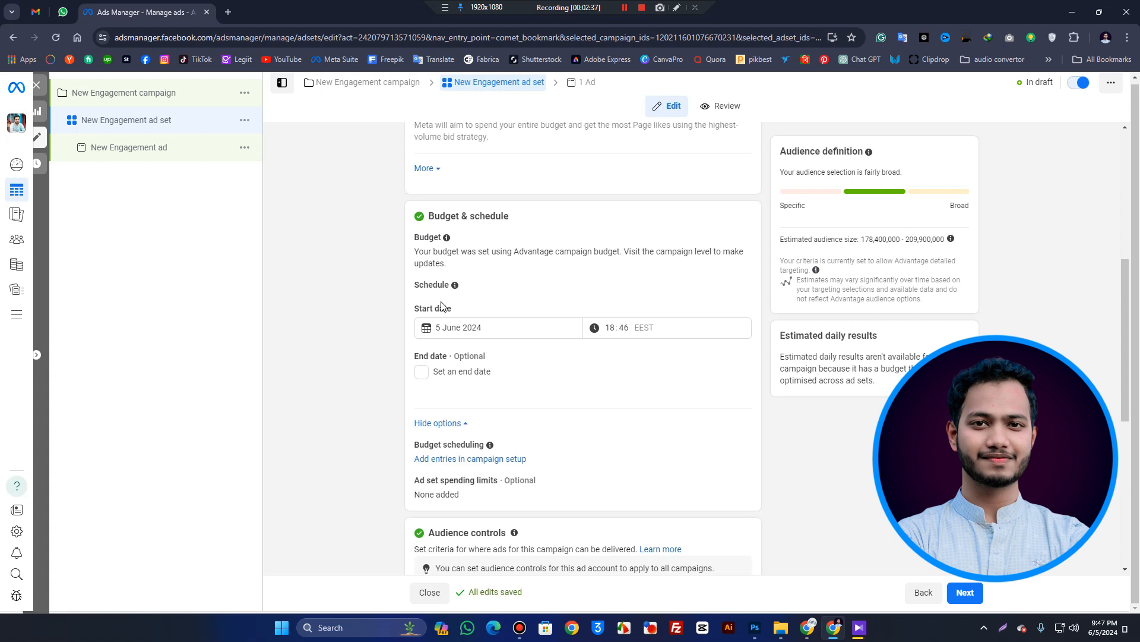
pyautogui.click(447, 327)
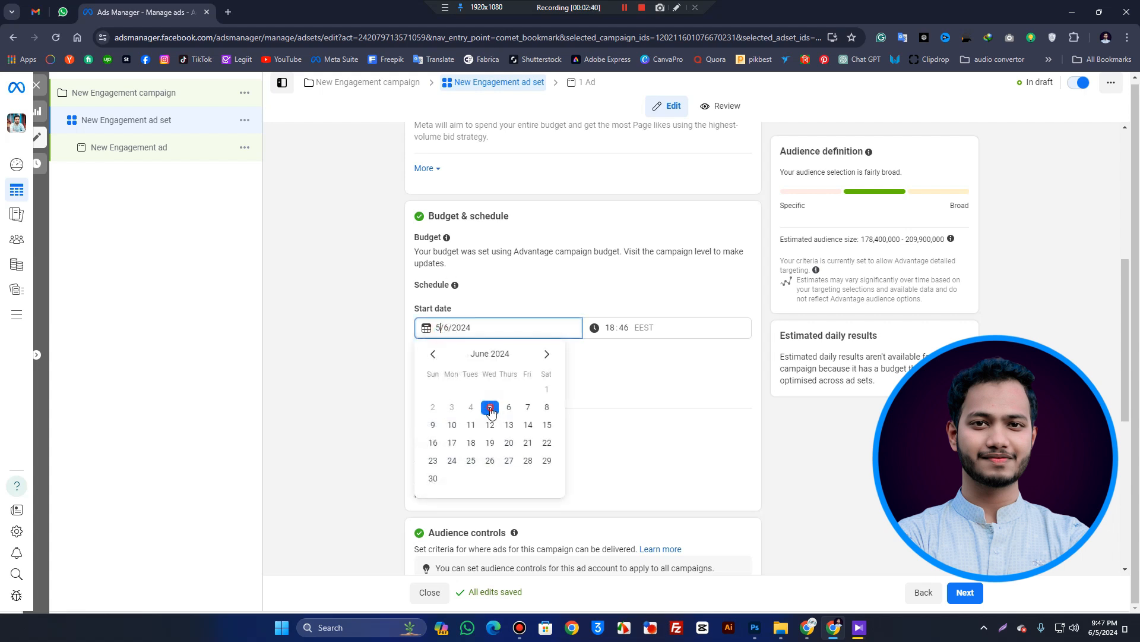
pyautogui.click(490, 409)
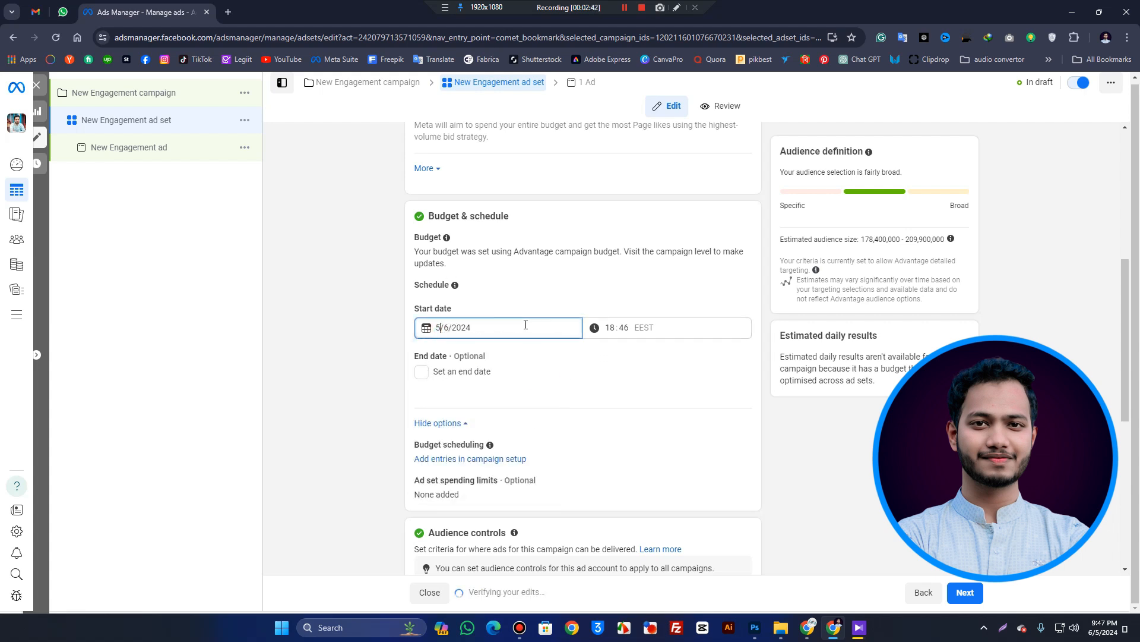
pyautogui.click(607, 328)
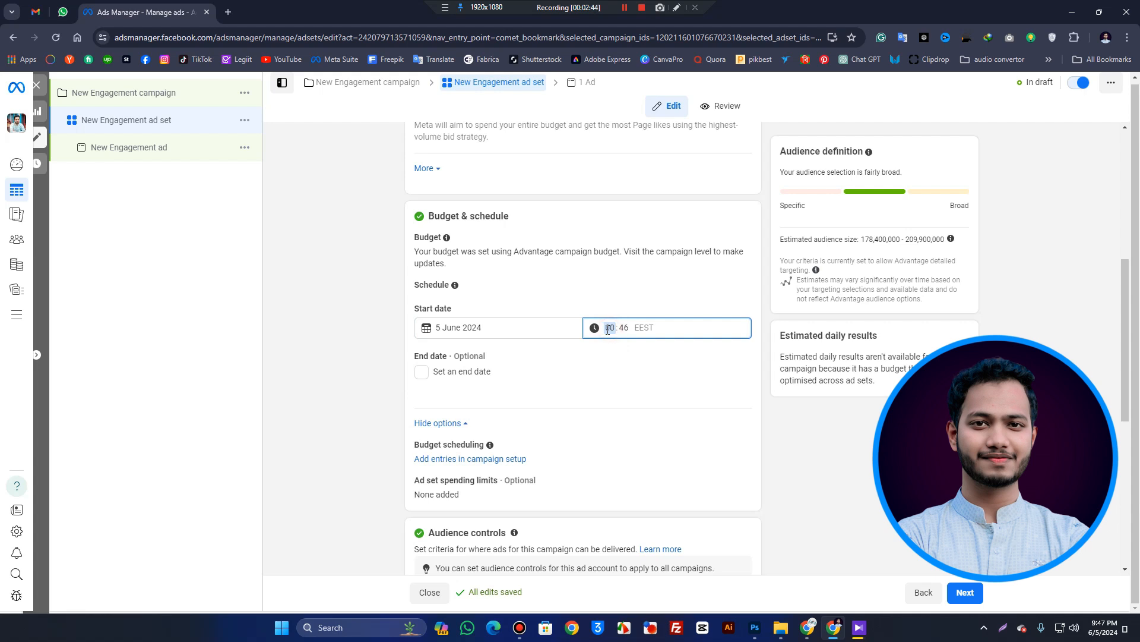
pyautogui.click(624, 331)
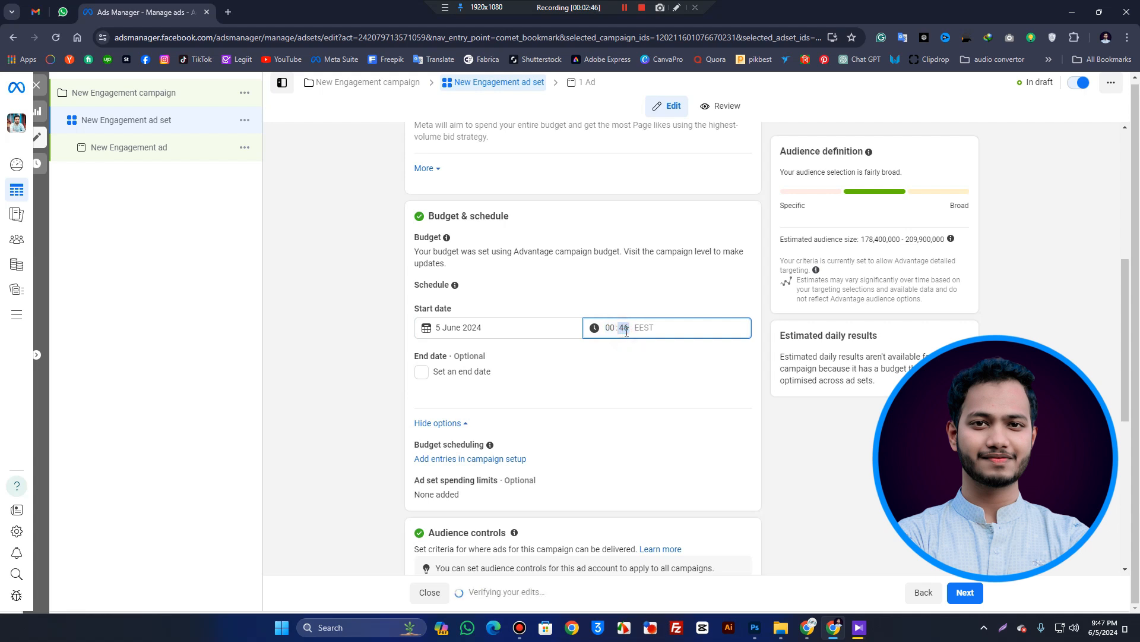
pyautogui.write('00')
# Step: Enable an end date for the ad set and set it to 10 June 2024
pyautogui.click(424, 372)
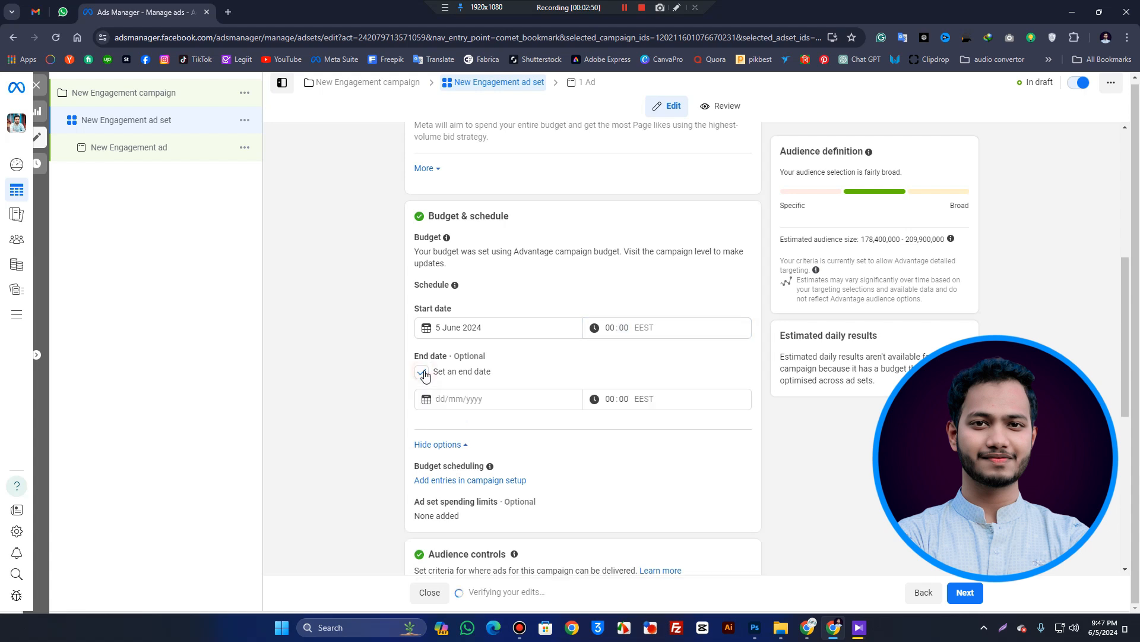
pyautogui.click(436, 404)
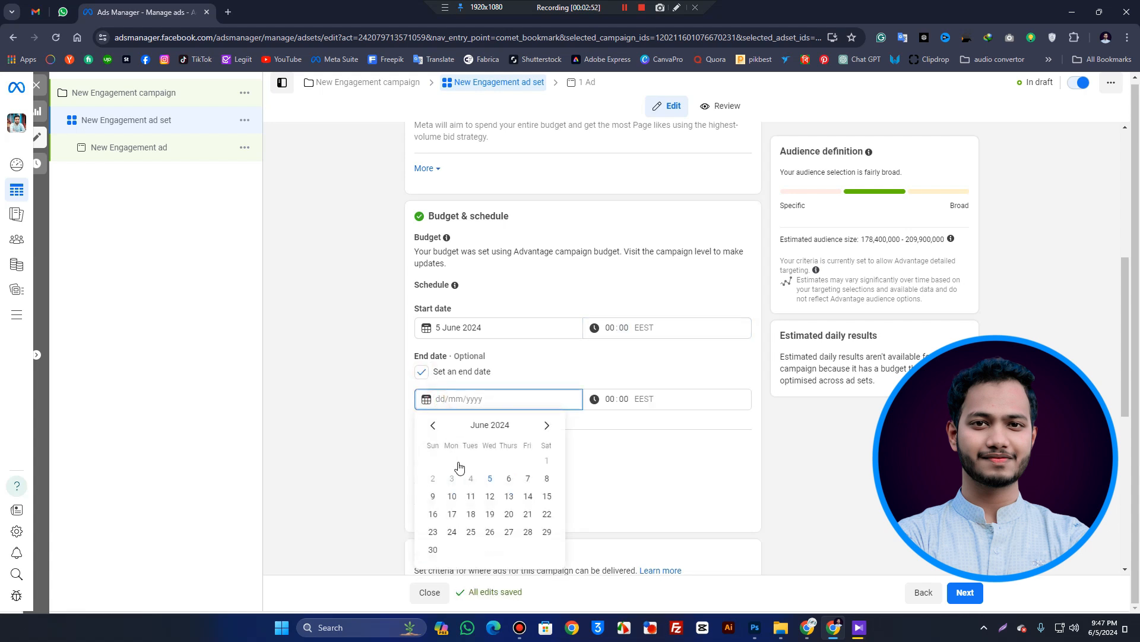
pyautogui.click(453, 496)
# Step: Expand the additional budget and schedule options to view budget scheduling and ad set spending limits
pyautogui.scroll(-2, 451, 356)
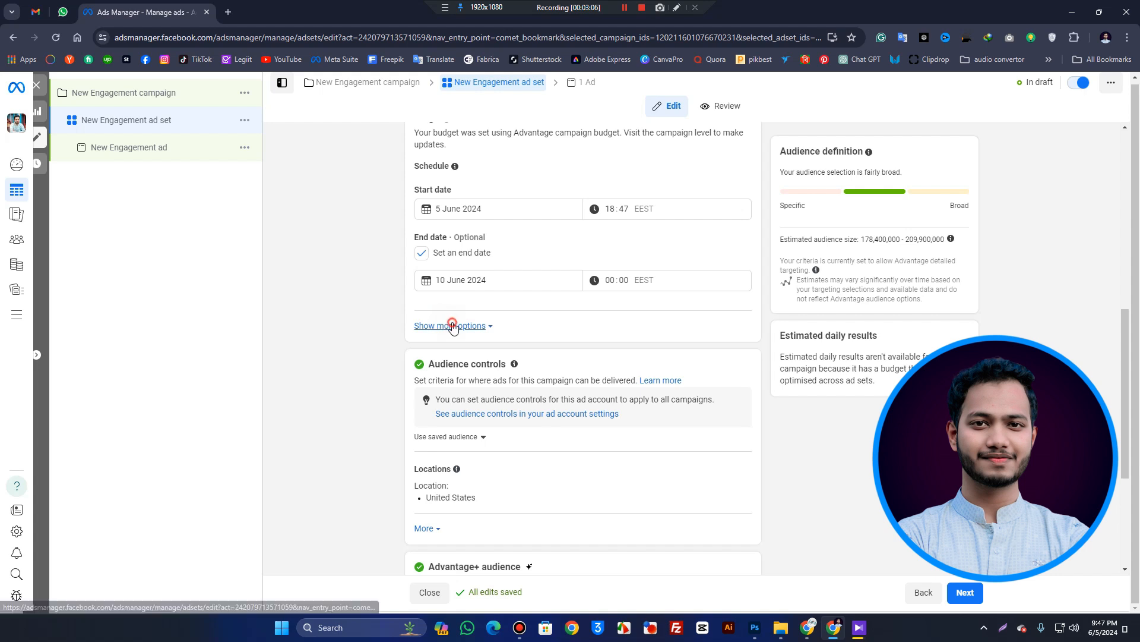
pyautogui.click(453, 326)
pyautogui.scroll(-1, 582, 374)
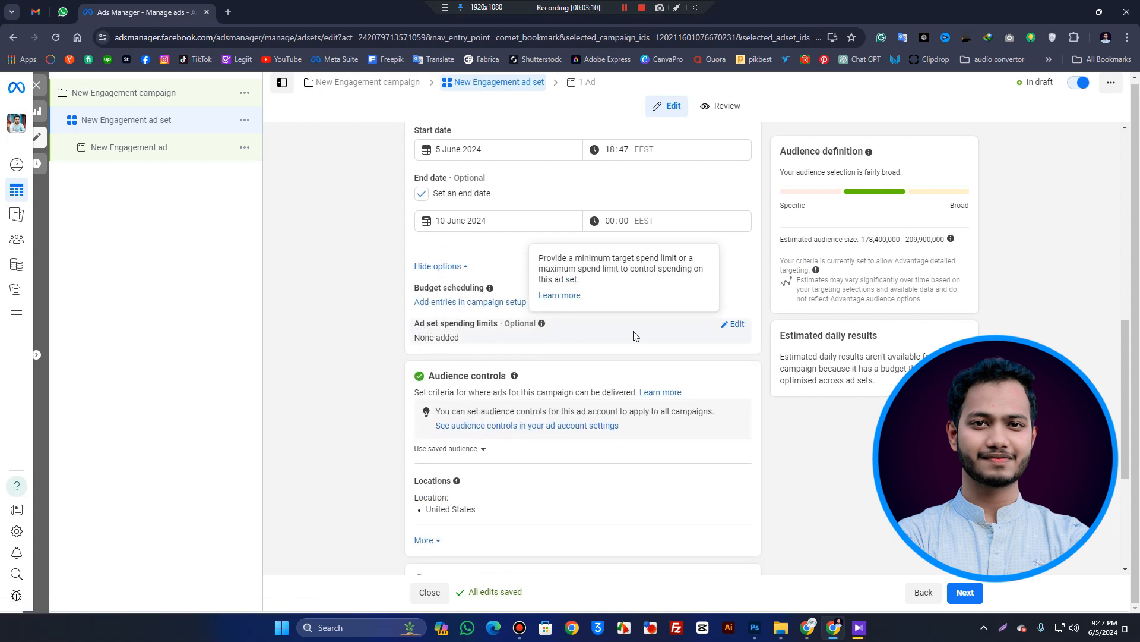
# Step: Replace United States with Bangladesh as the ad set's audience location
pyautogui.scroll(-2, 450, 333)
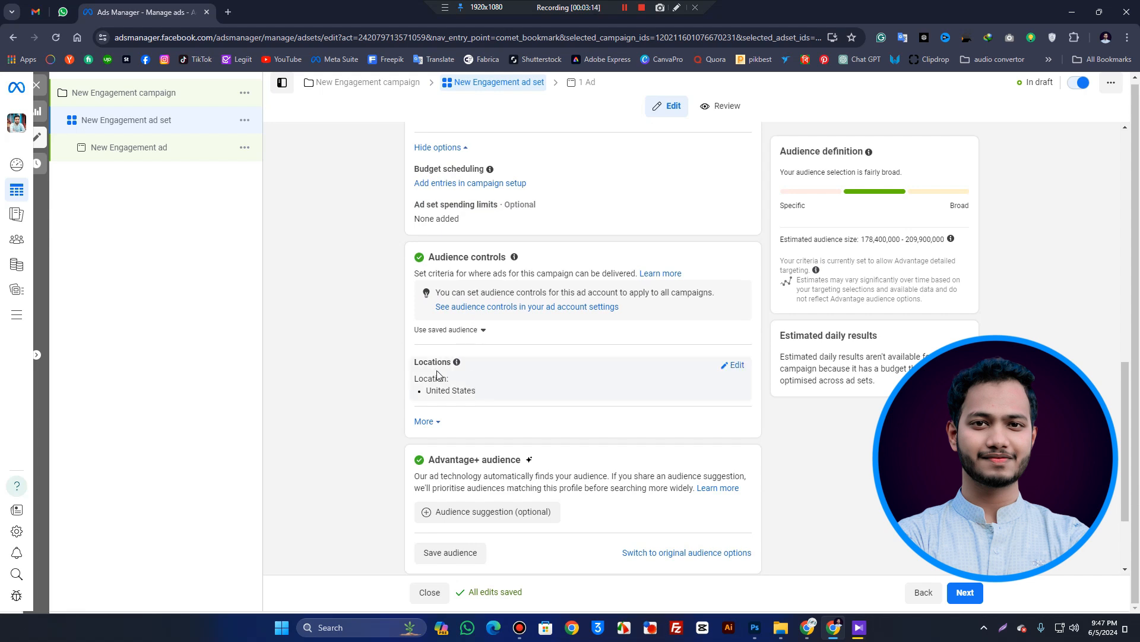
pyautogui.click(735, 365)
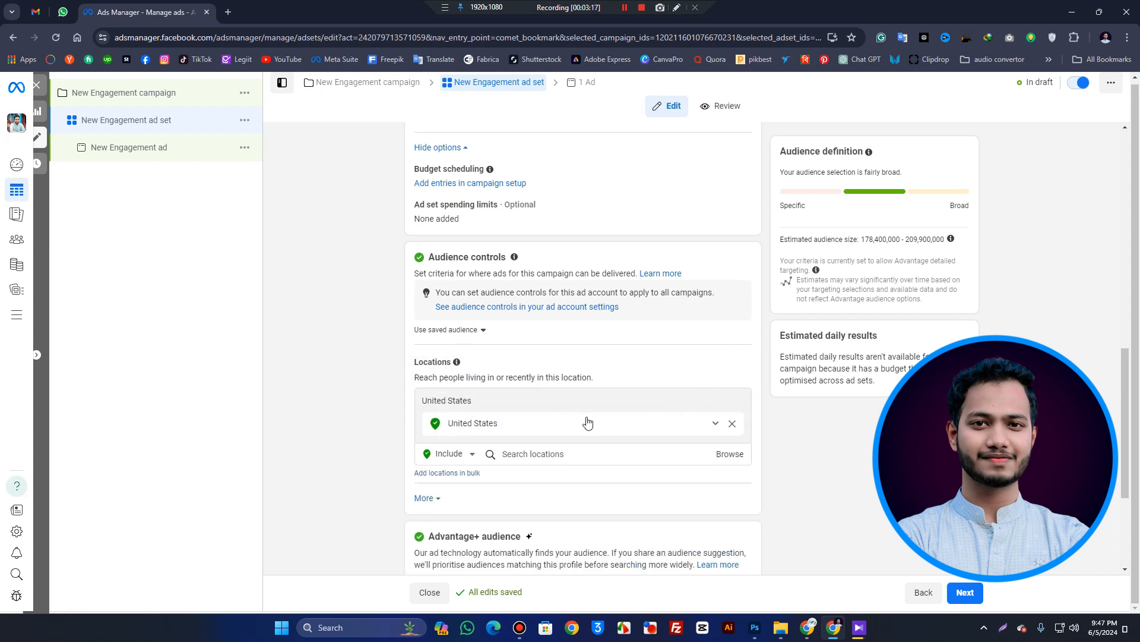
pyautogui.scroll(-1, 735, 367)
pyautogui.click(734, 365)
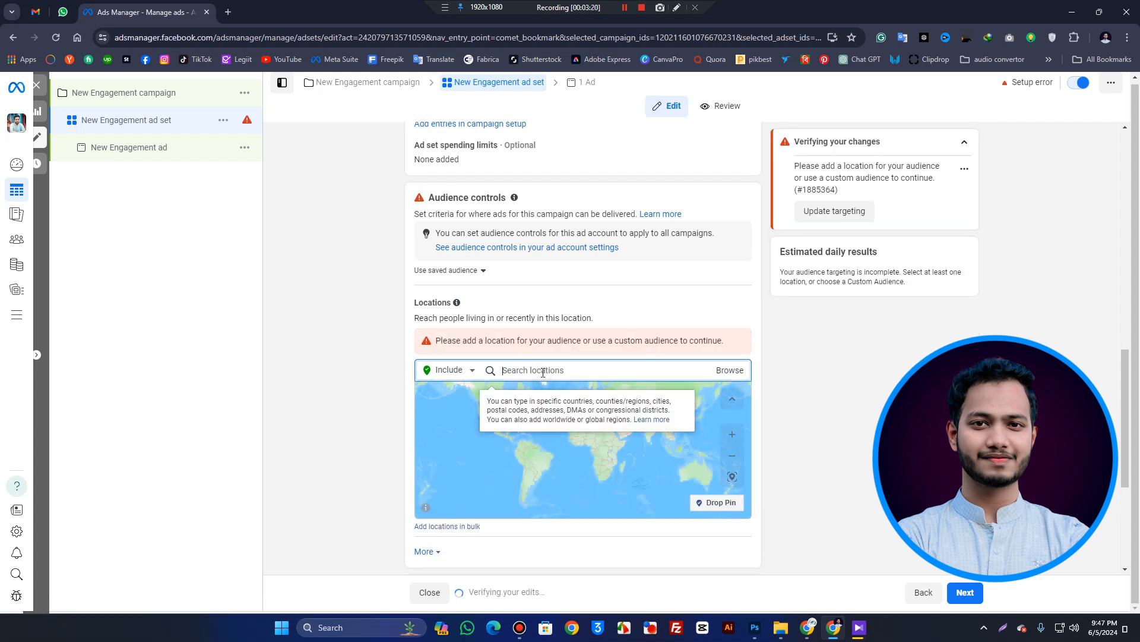
pyautogui.write('banglade')
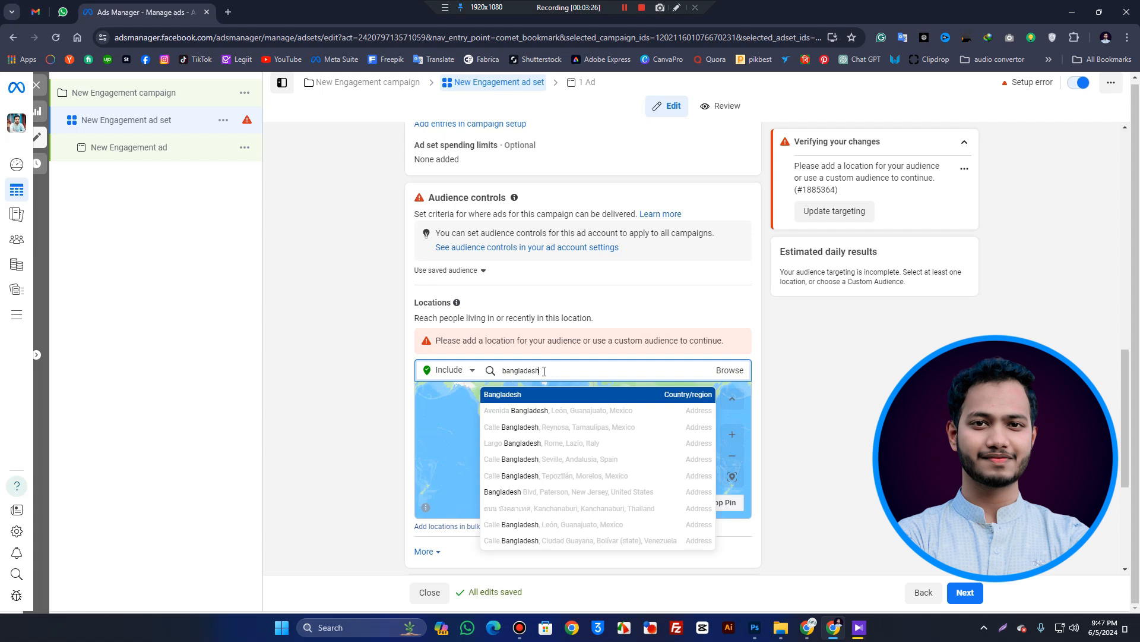
pyautogui.write('sh')
pyautogui.click(543, 395)
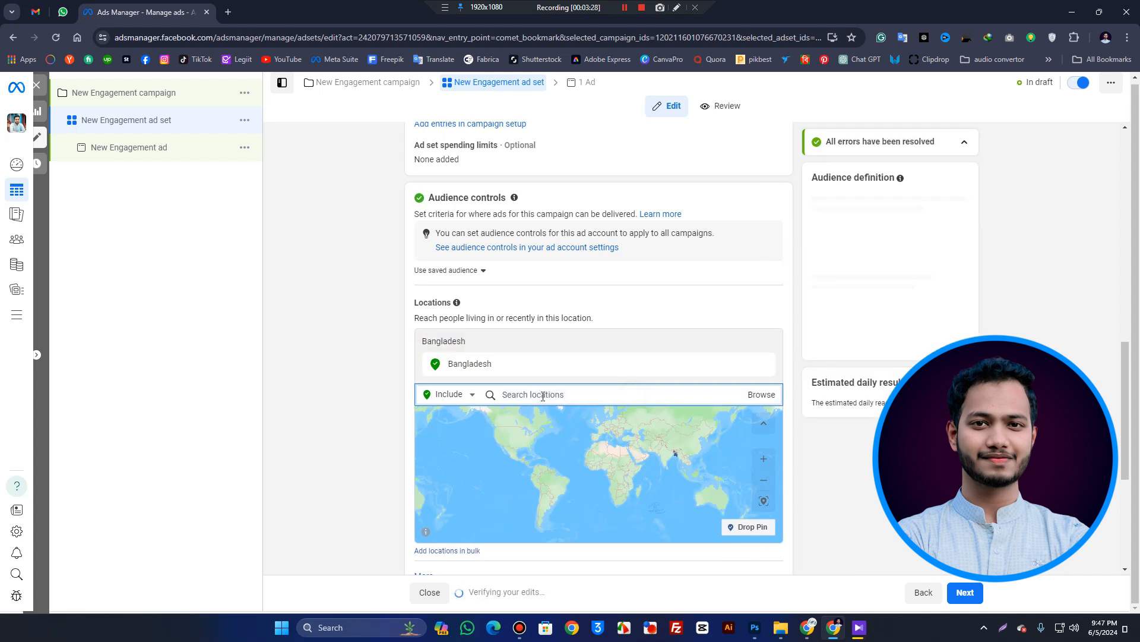
# Step: Switch the location search from Include to Add exclusions and zoom the location map out
pyautogui.click(471, 395)
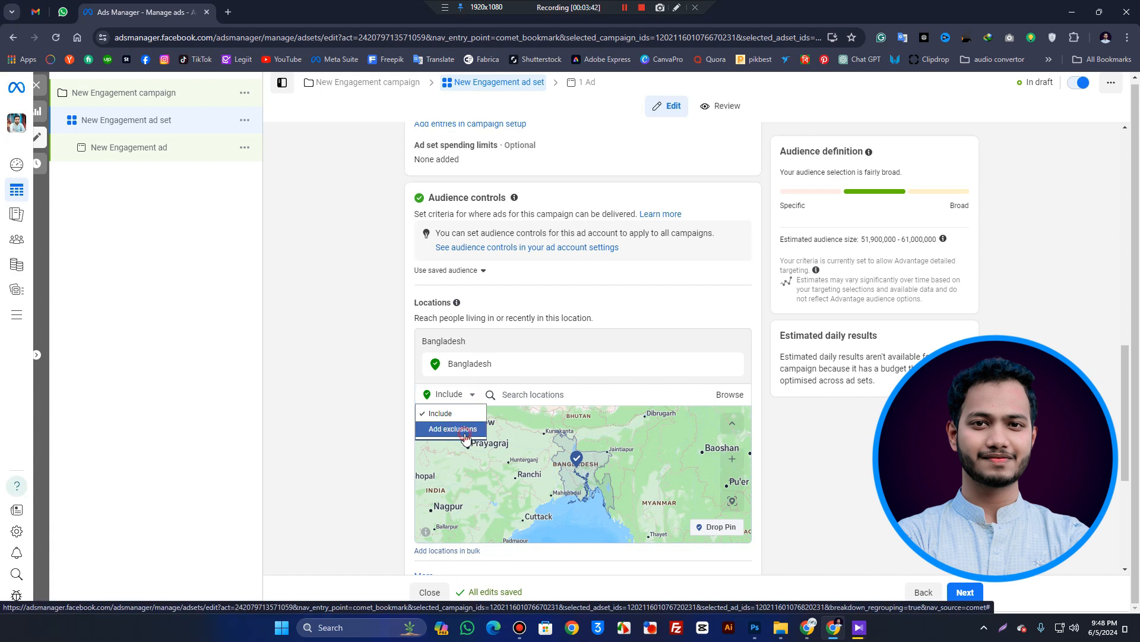
pyautogui.click(460, 434)
pyautogui.click(570, 395)
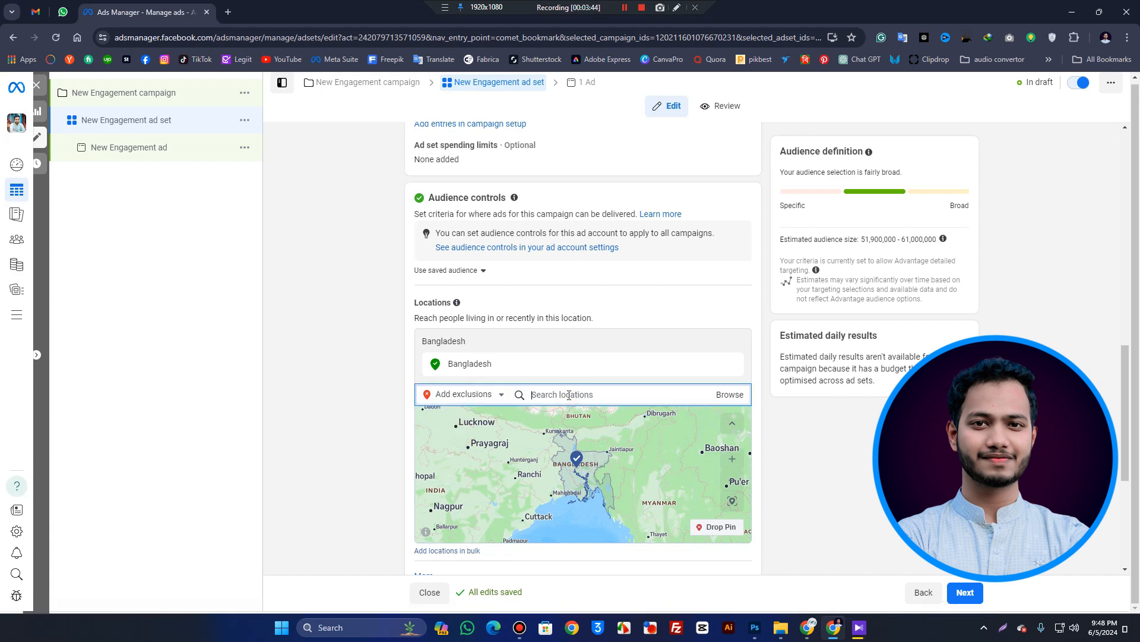
pyautogui.scroll(-3, 721, 445)
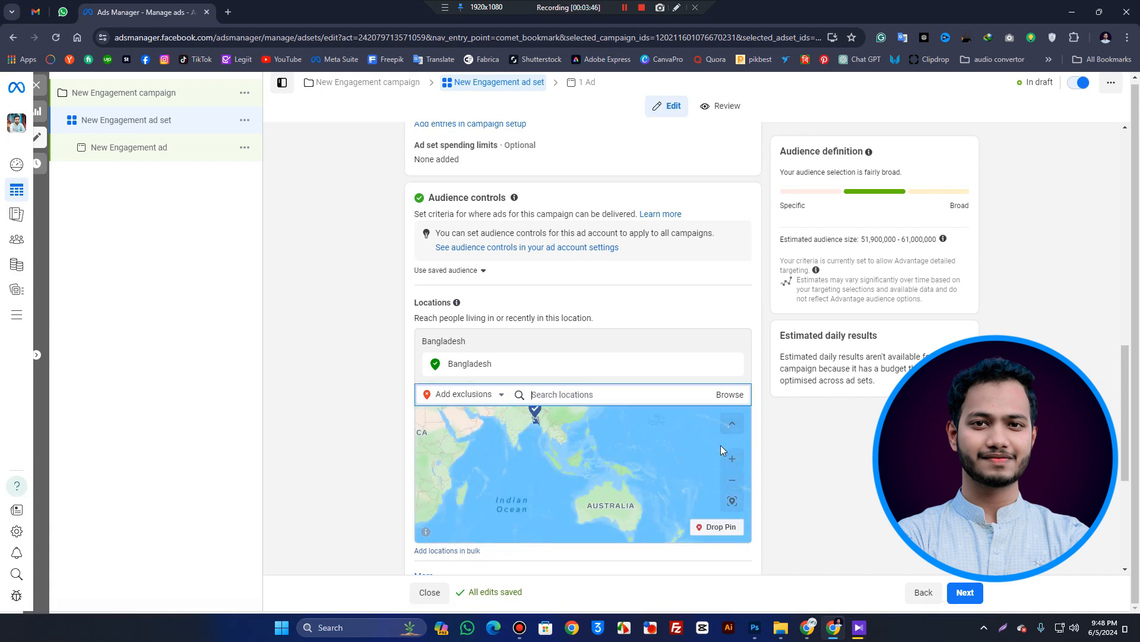
# Step: Expand the optional audience suggestion settings under Advantage+ audience
pyautogui.scroll(-3, 817, 451)
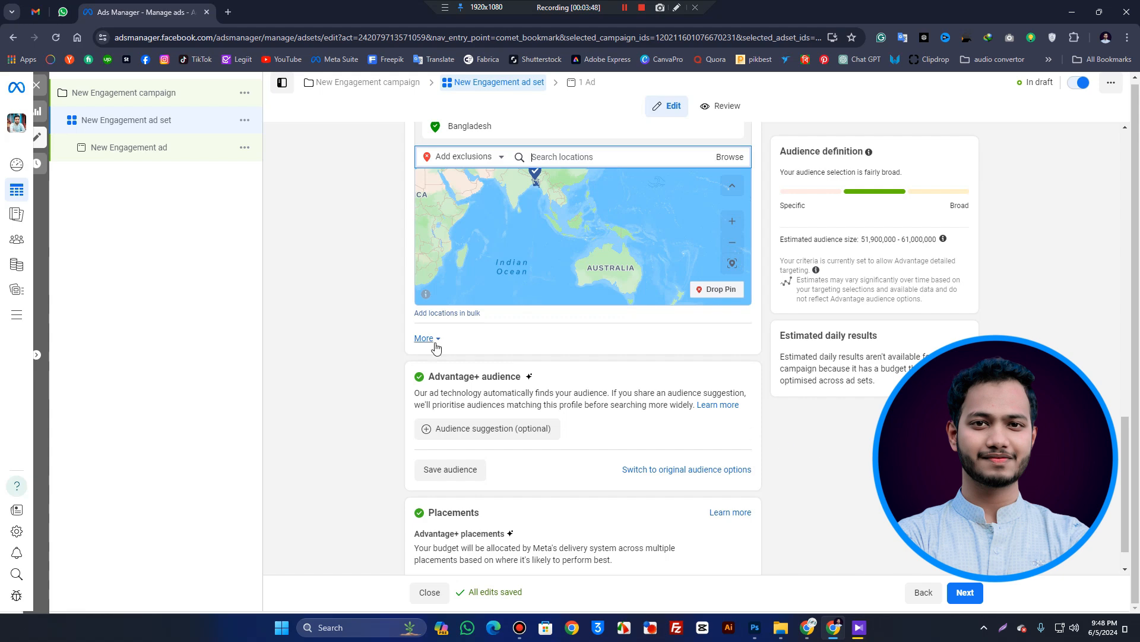
pyautogui.scroll(-2, 461, 338)
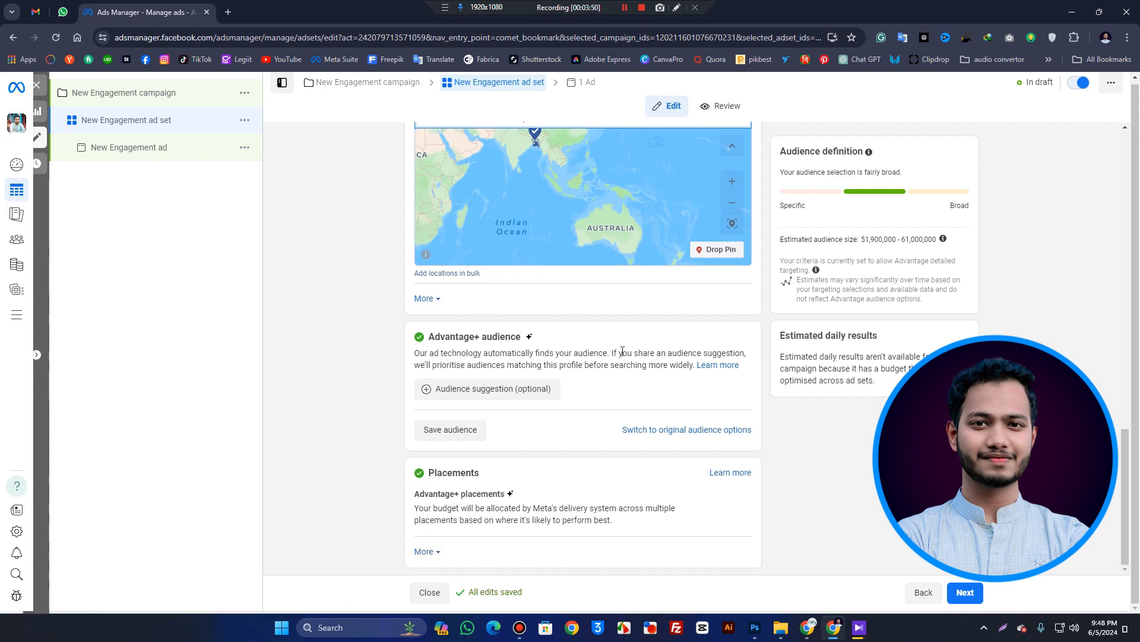
pyautogui.click(453, 389)
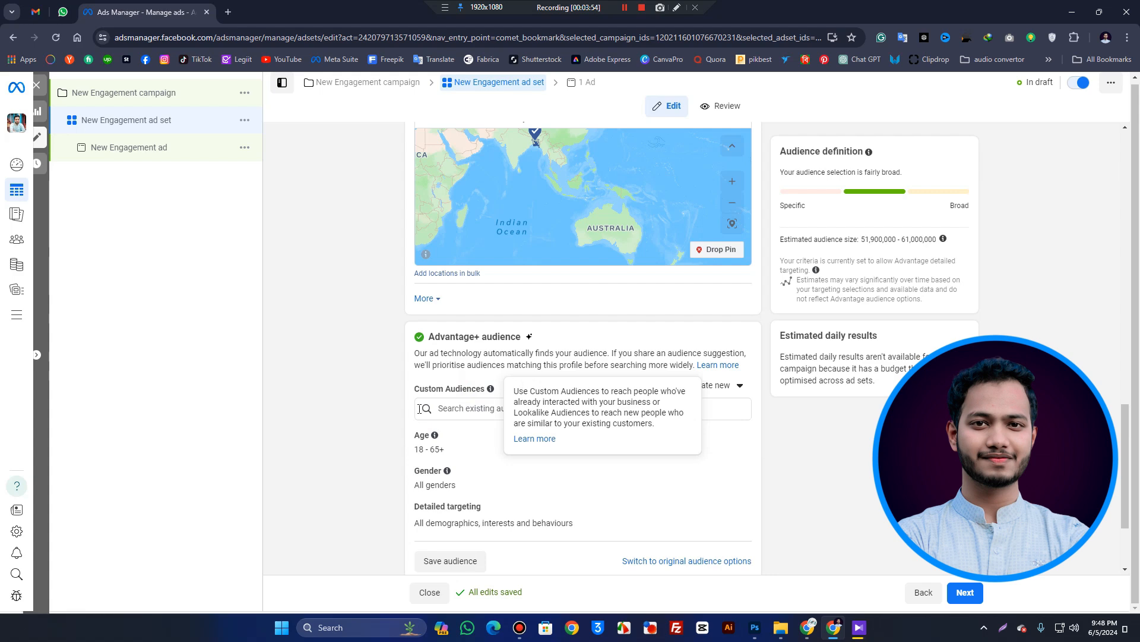
# Step: Set the suggested audience's age range to 18 to 50
pyautogui.scroll(-1, 454, 398)
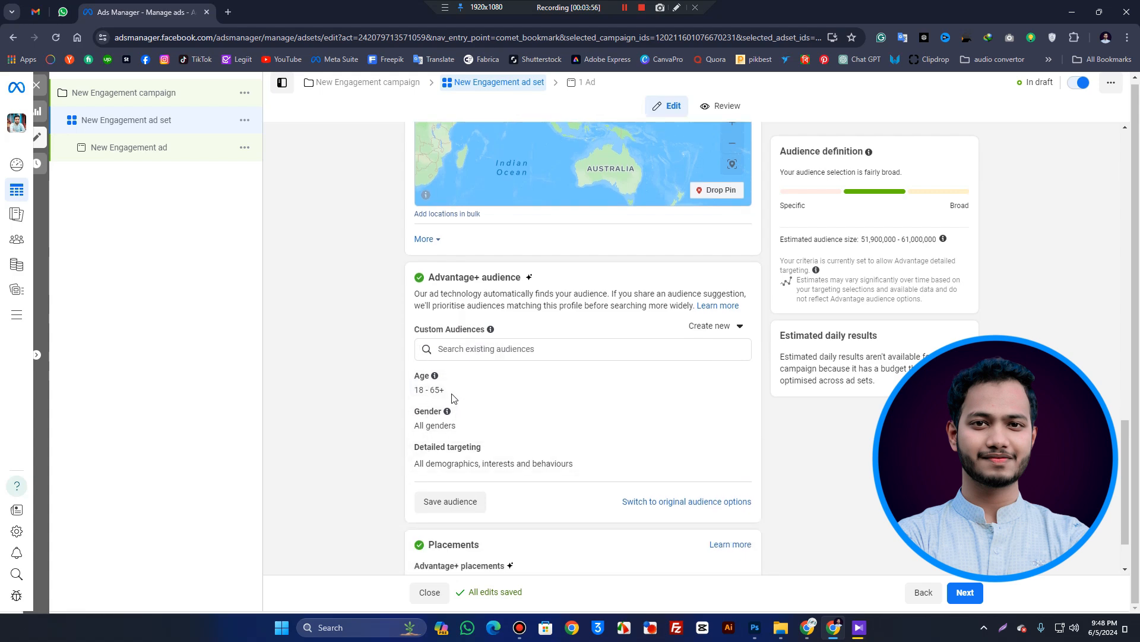
pyautogui.click(733, 383)
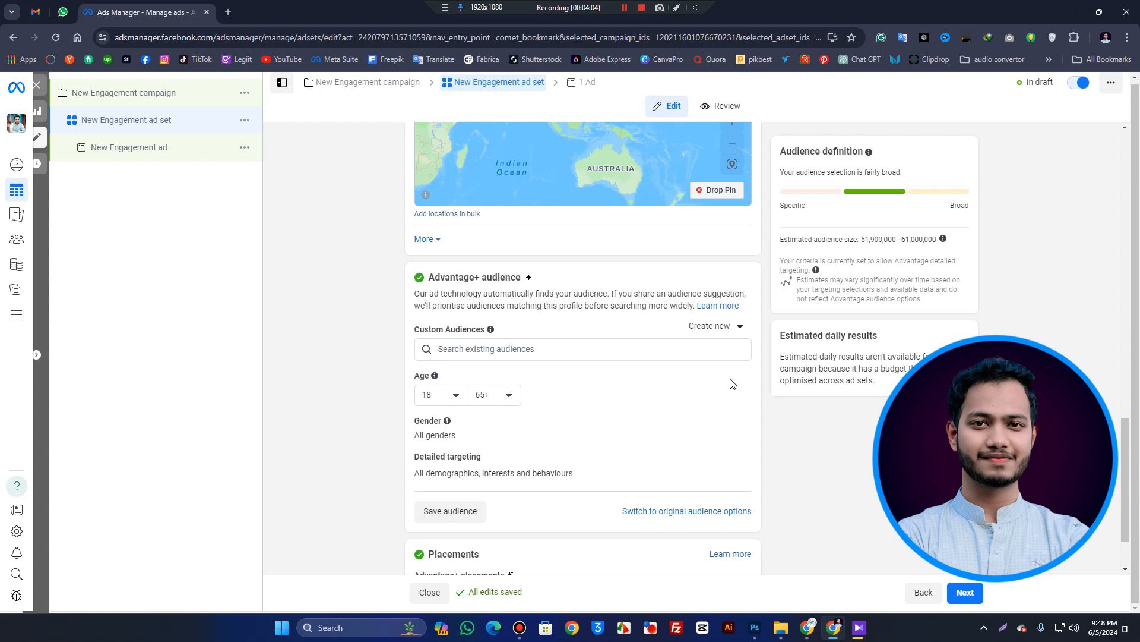
pyautogui.click(447, 399)
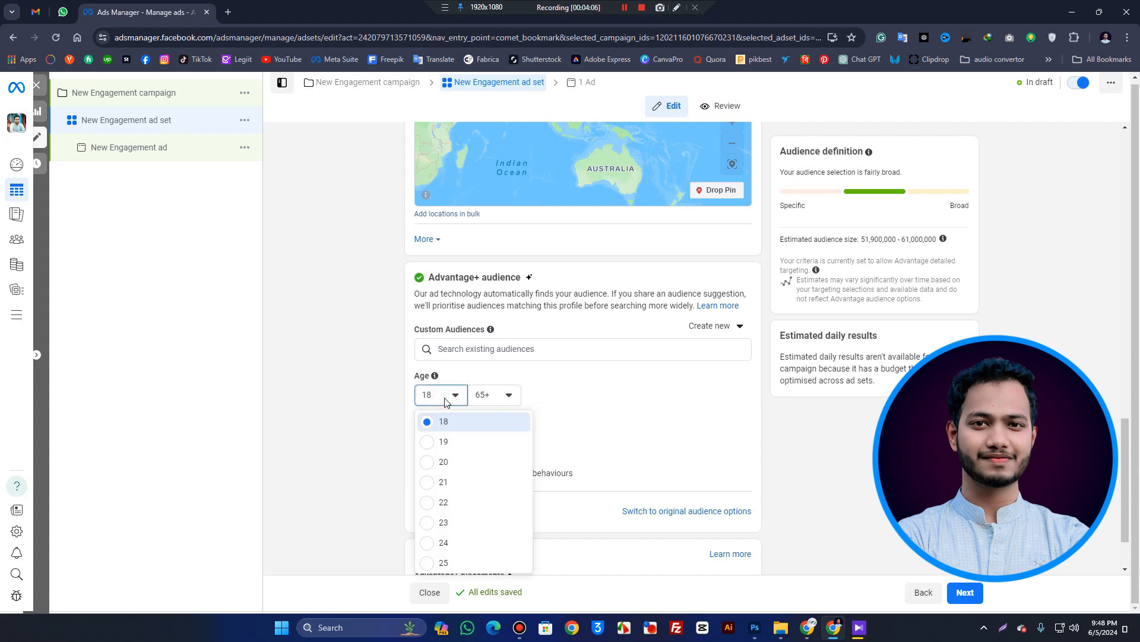
pyautogui.click(467, 423)
pyautogui.click(501, 397)
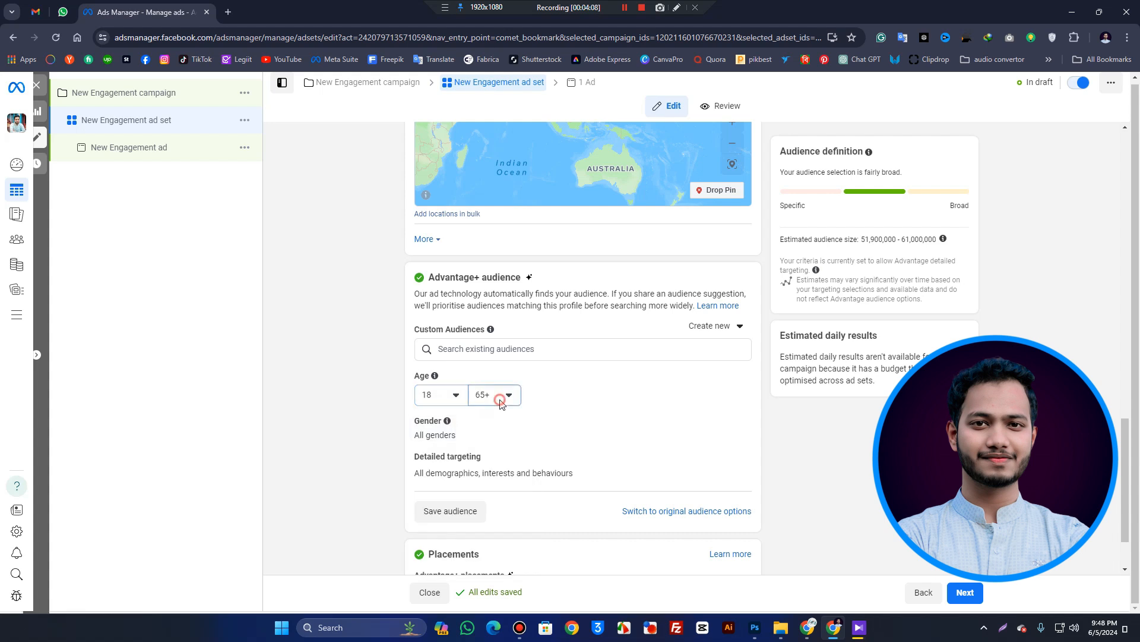
pyautogui.scroll(1, 514, 449)
pyautogui.scroll(3, 514, 450)
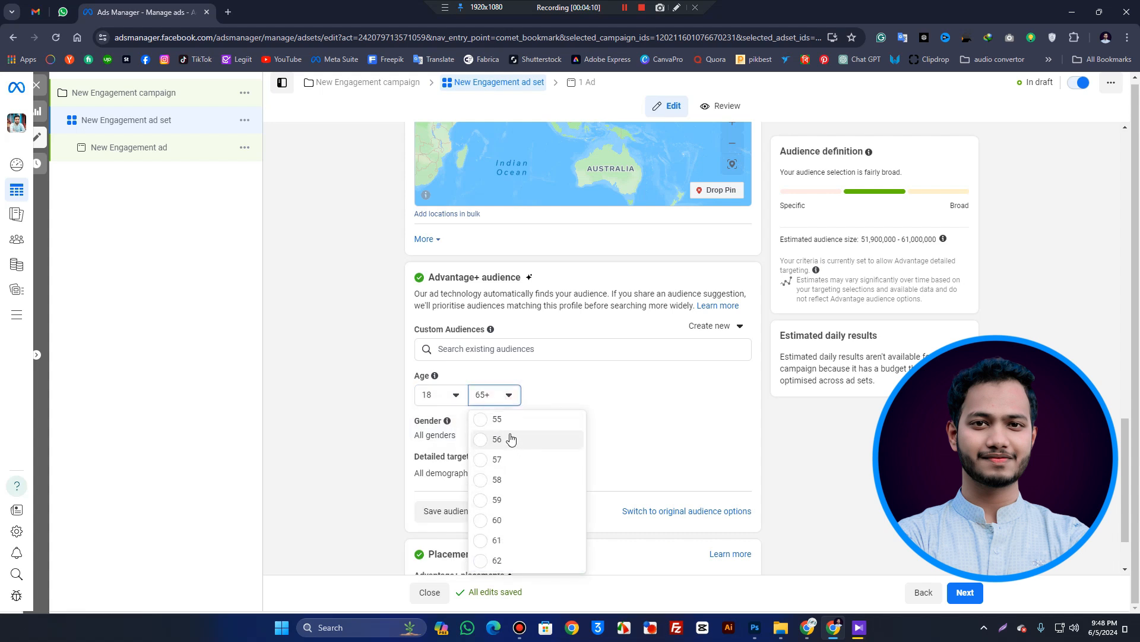
pyautogui.click(523, 441)
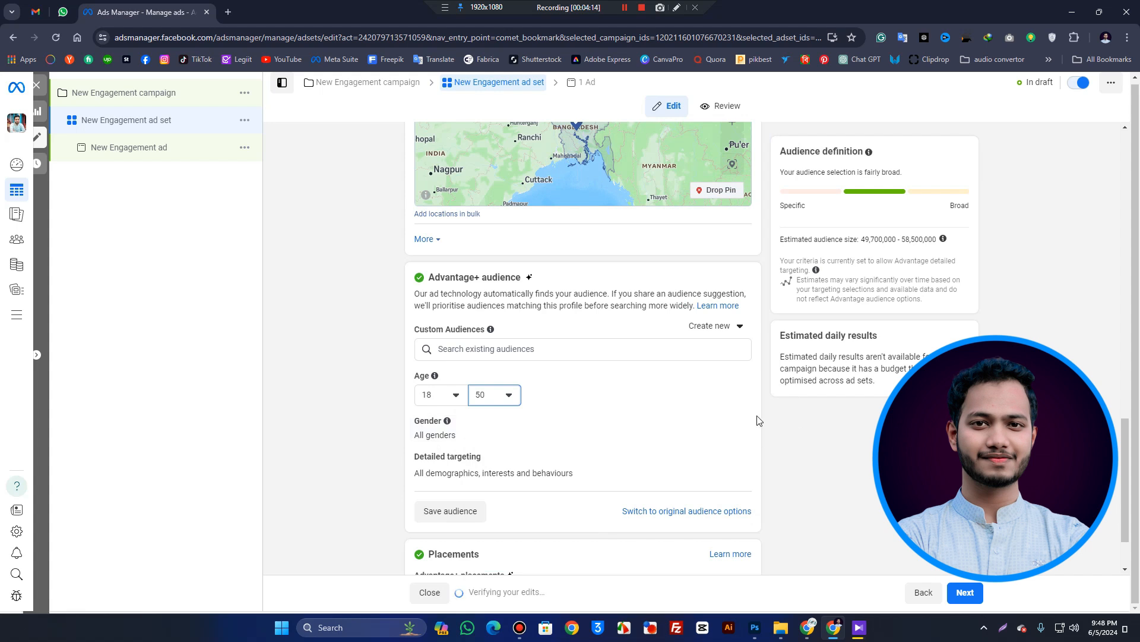
# Step: Open the gender options, and view the Save audience summary without saving the audience
pyautogui.click(735, 421)
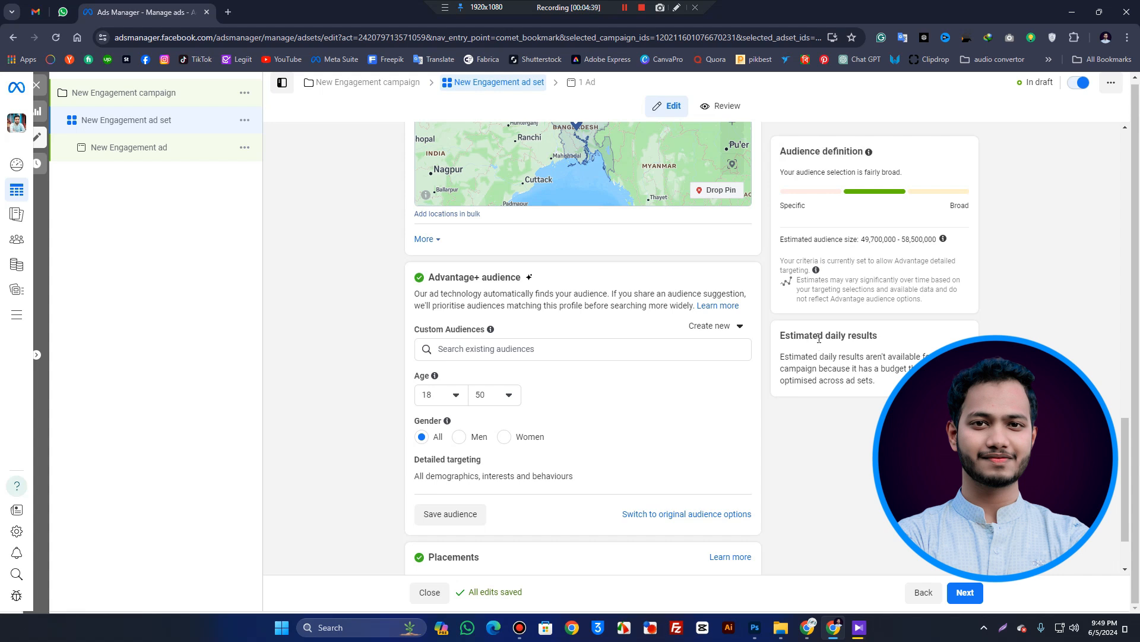
pyautogui.scroll(-2, 571, 392)
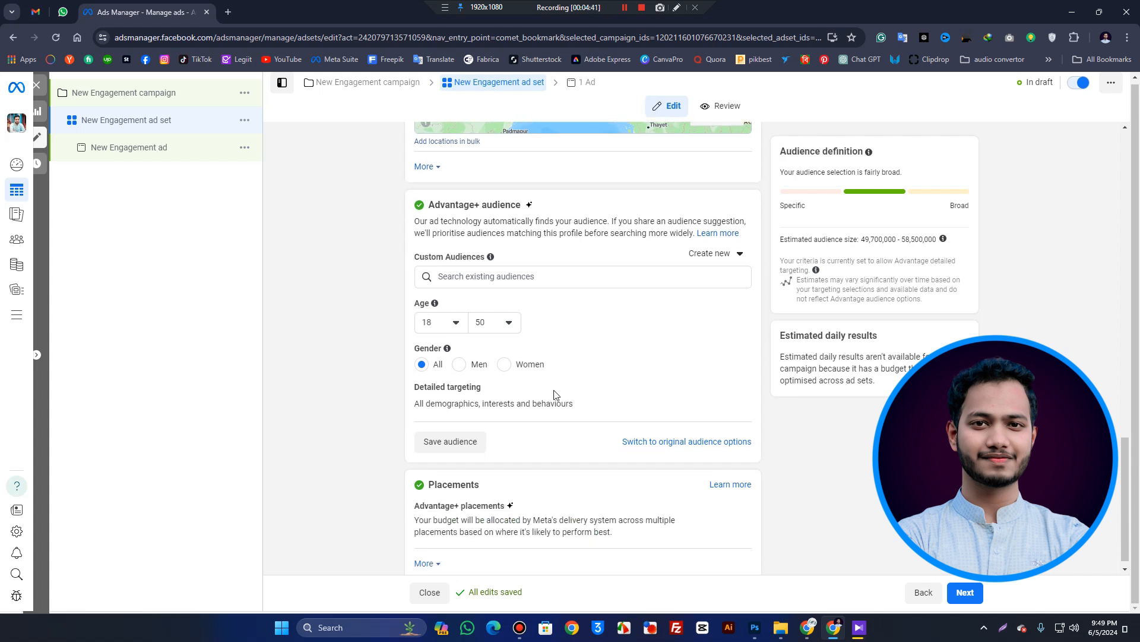
pyautogui.click(450, 435)
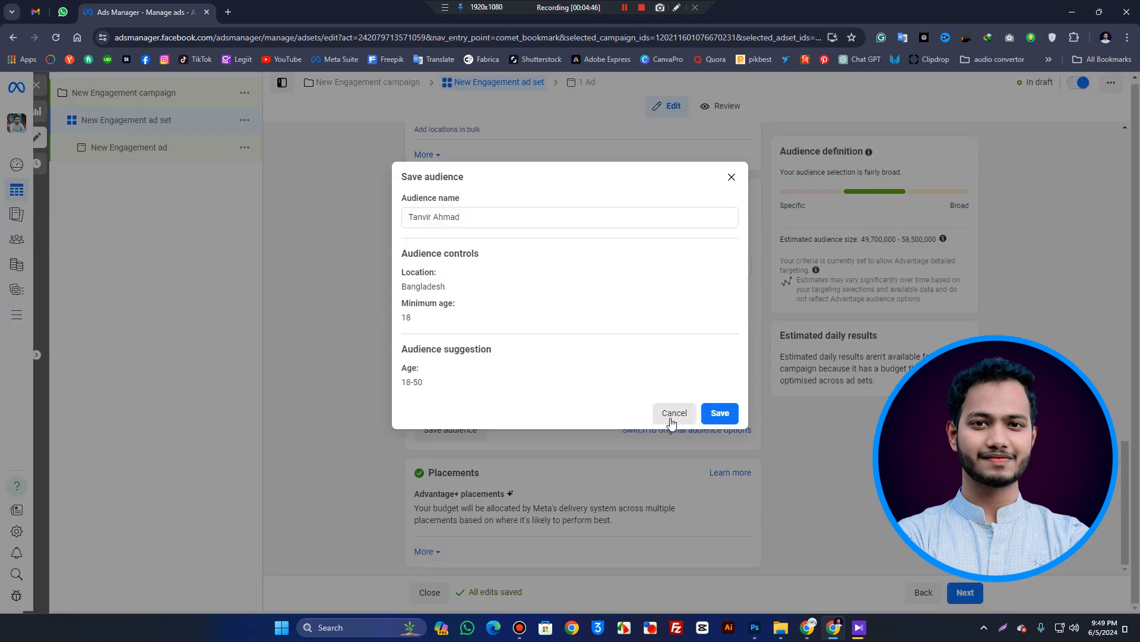
pyautogui.click(672, 415)
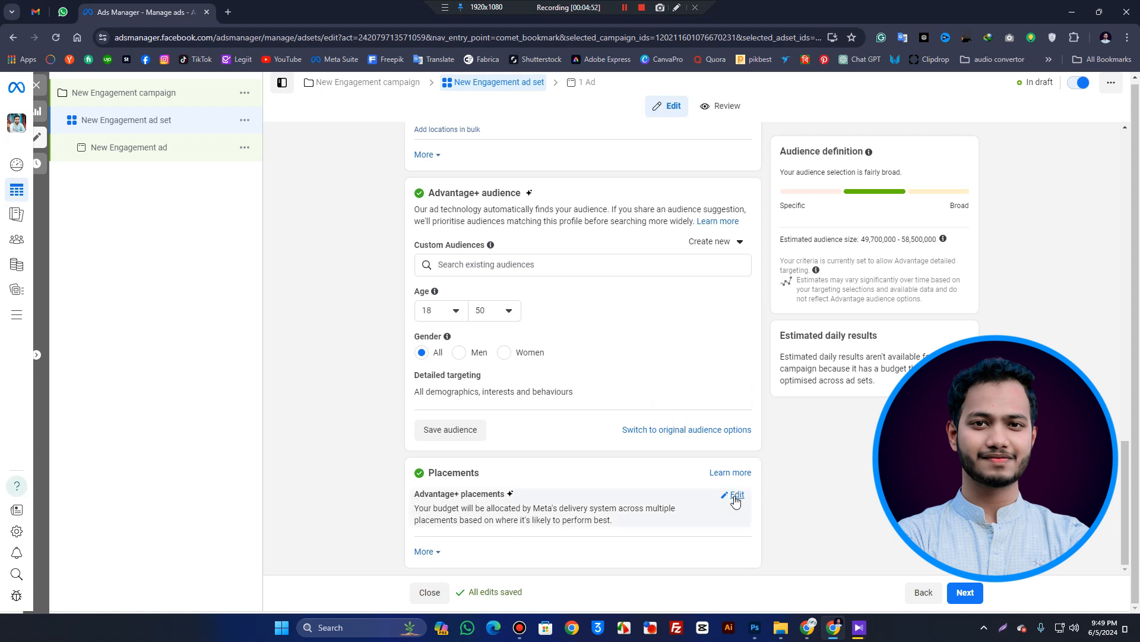
# Step: Change the ad set's placements to Manual placements and look through the available feed placements
pyautogui.click(736, 497)
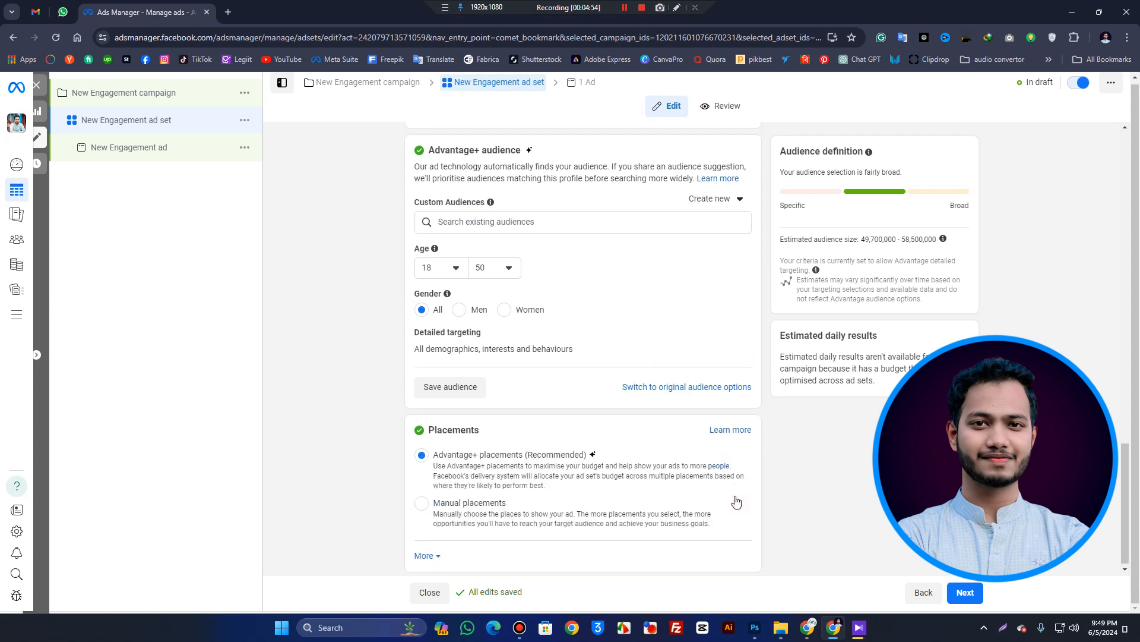
pyautogui.click(439, 501)
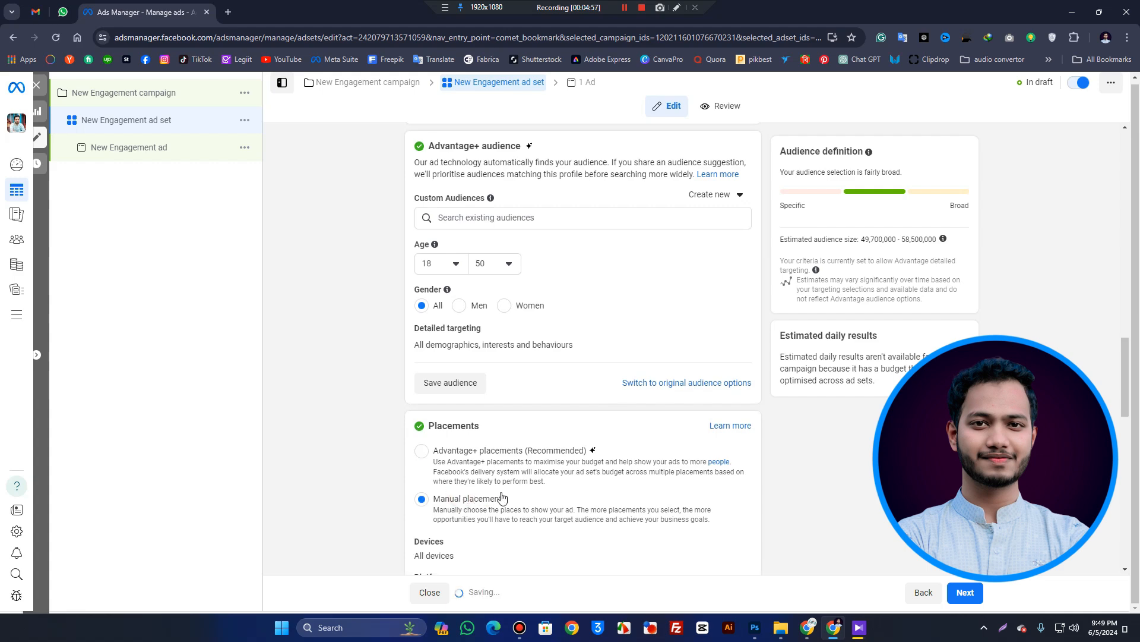
pyautogui.scroll(-4, 612, 505)
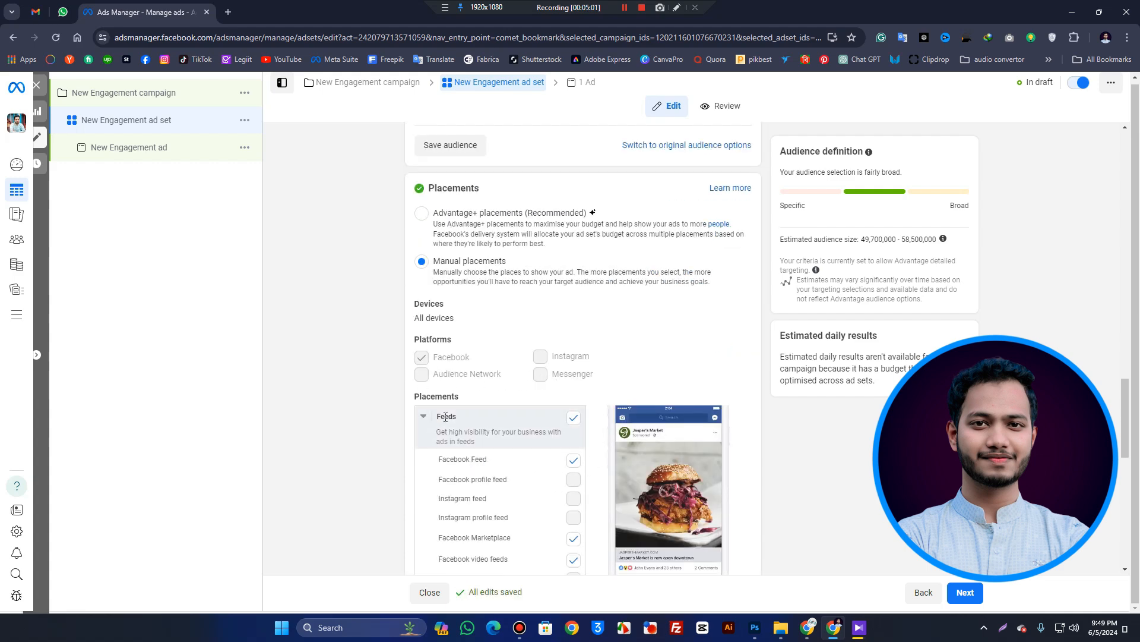
pyautogui.scroll(-1, 590, 425)
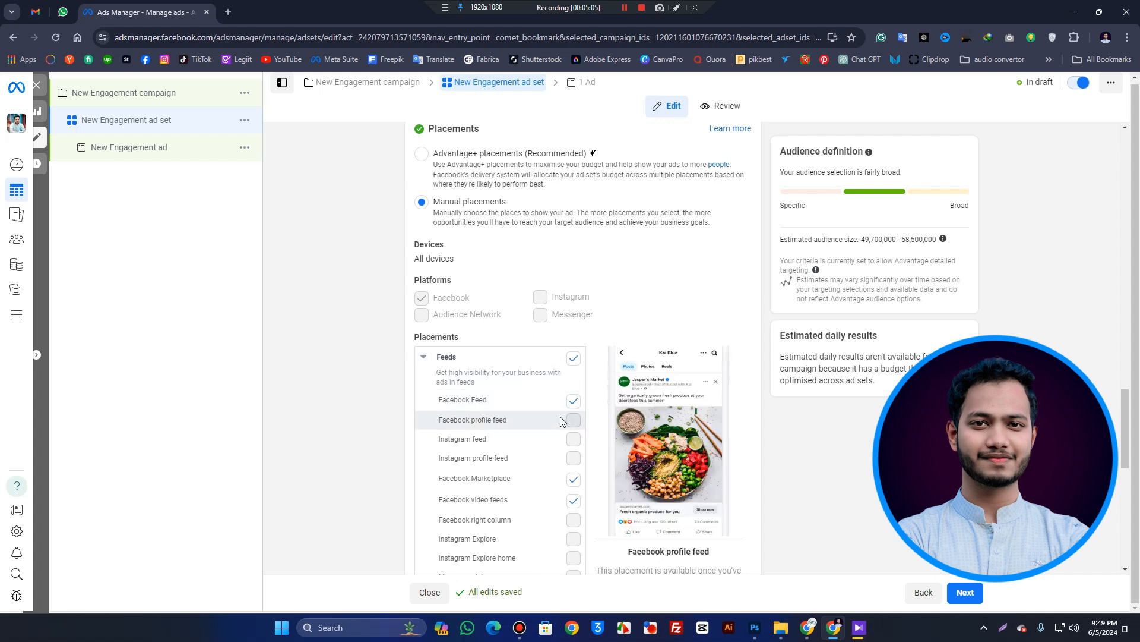
pyautogui.scroll(-2, 573, 425)
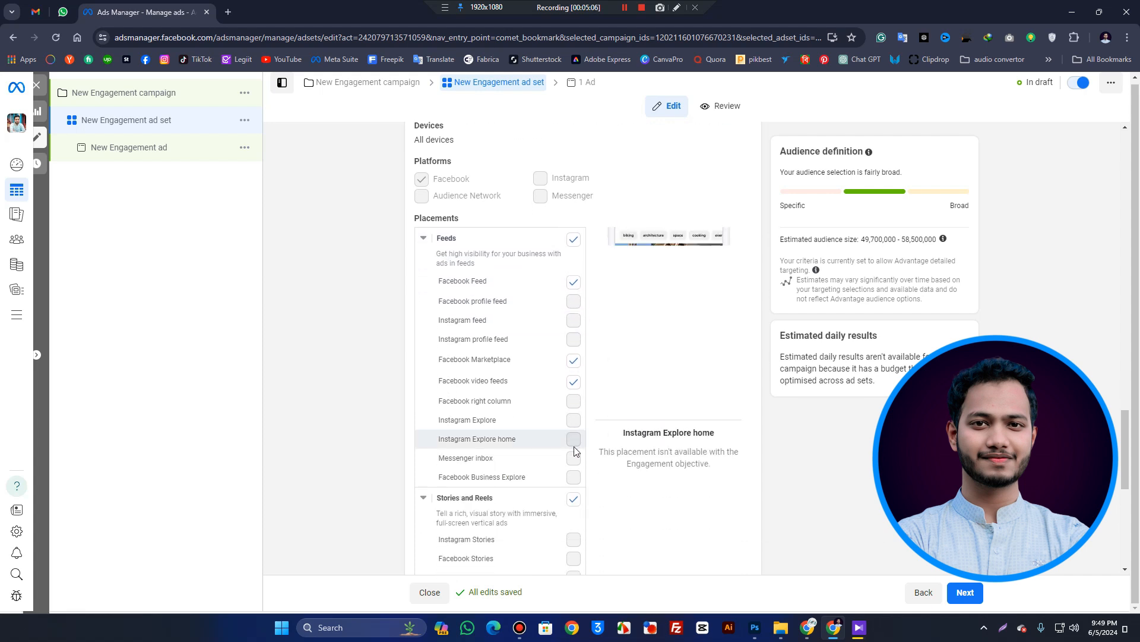
# Step: Toggle the Facebook video feeds placement off and back on, and deselect Facebook Marketplace
pyautogui.click(572, 382)
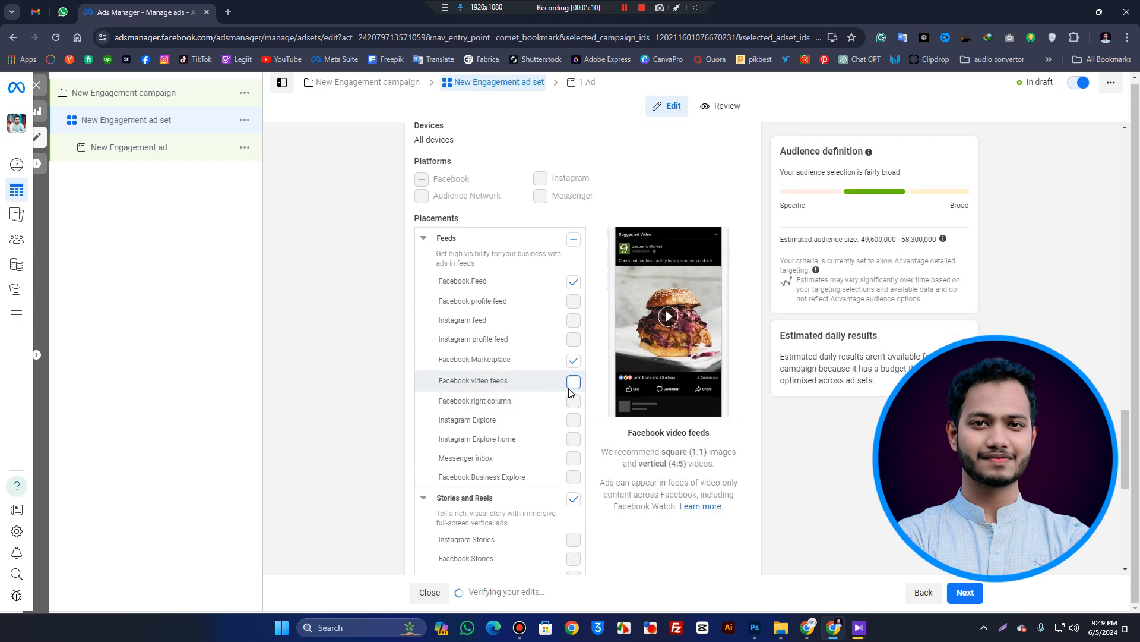
pyautogui.click(574, 383)
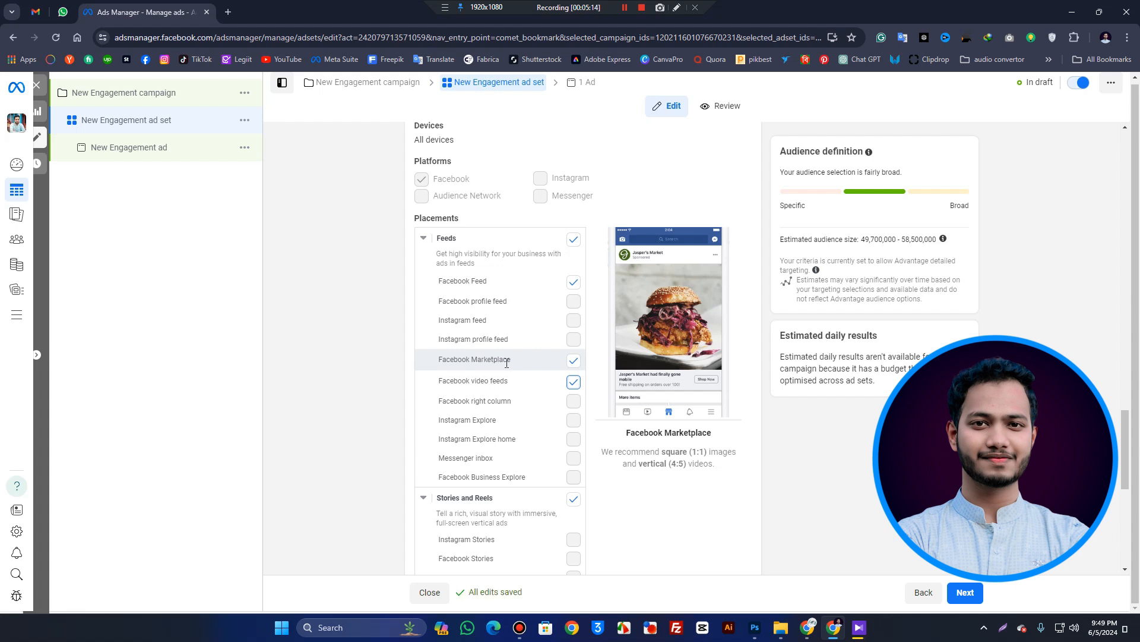
pyautogui.click(573, 361)
# Step: Review the stories, in-stream, search, message and app placements, and reselect the whole Feeds group
pyautogui.scroll(-3, 572, 386)
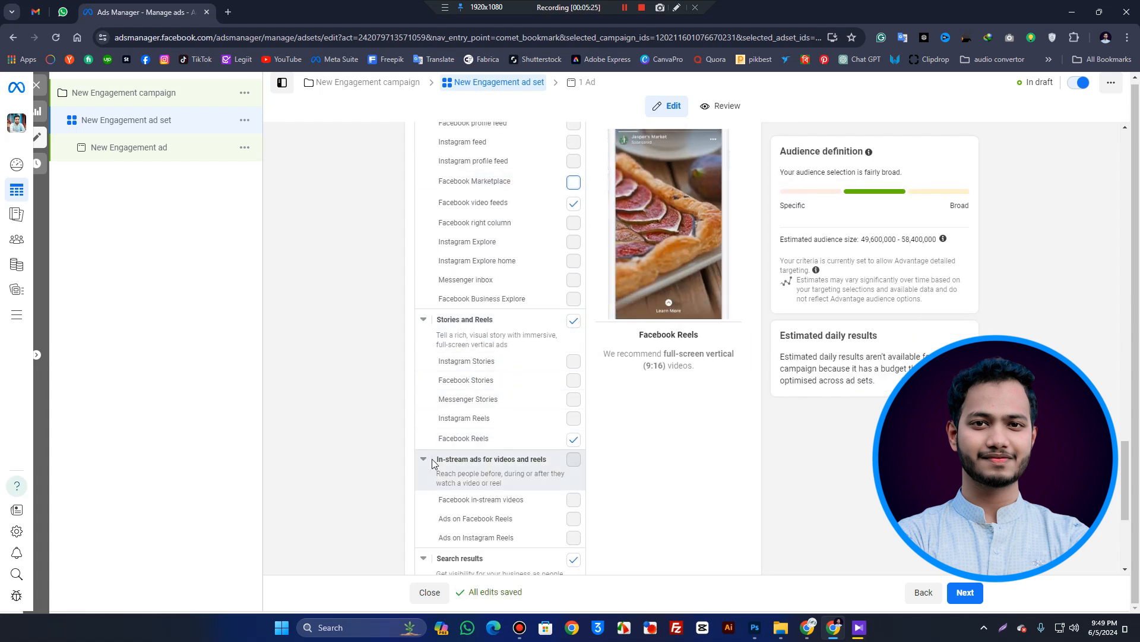
pyautogui.scroll(-4, 534, 439)
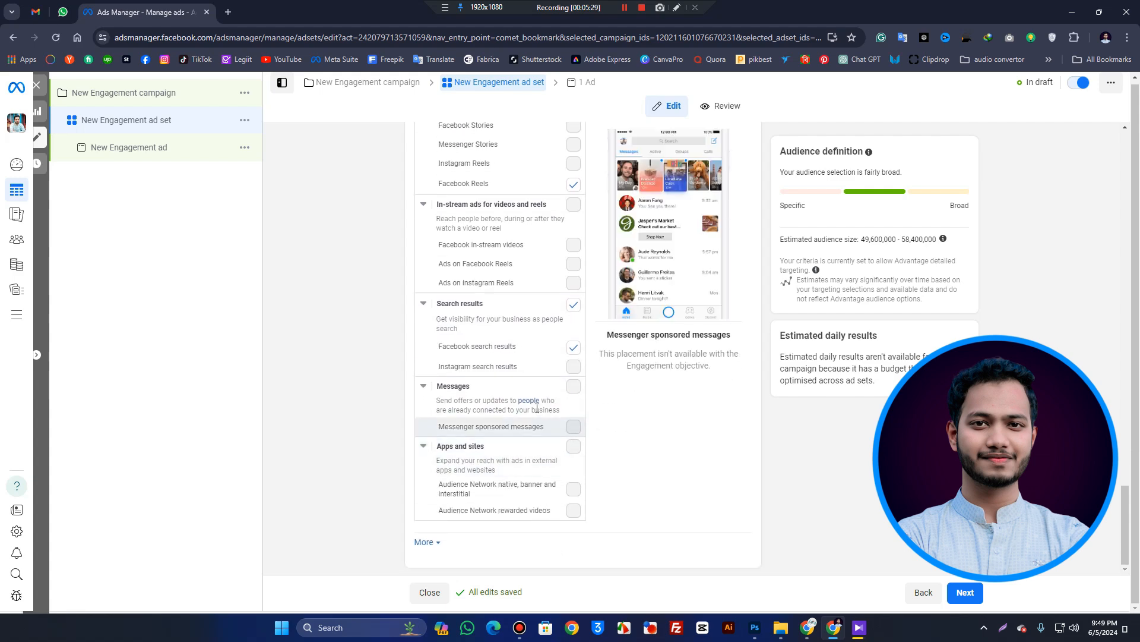
pyautogui.scroll(1, 572, 398)
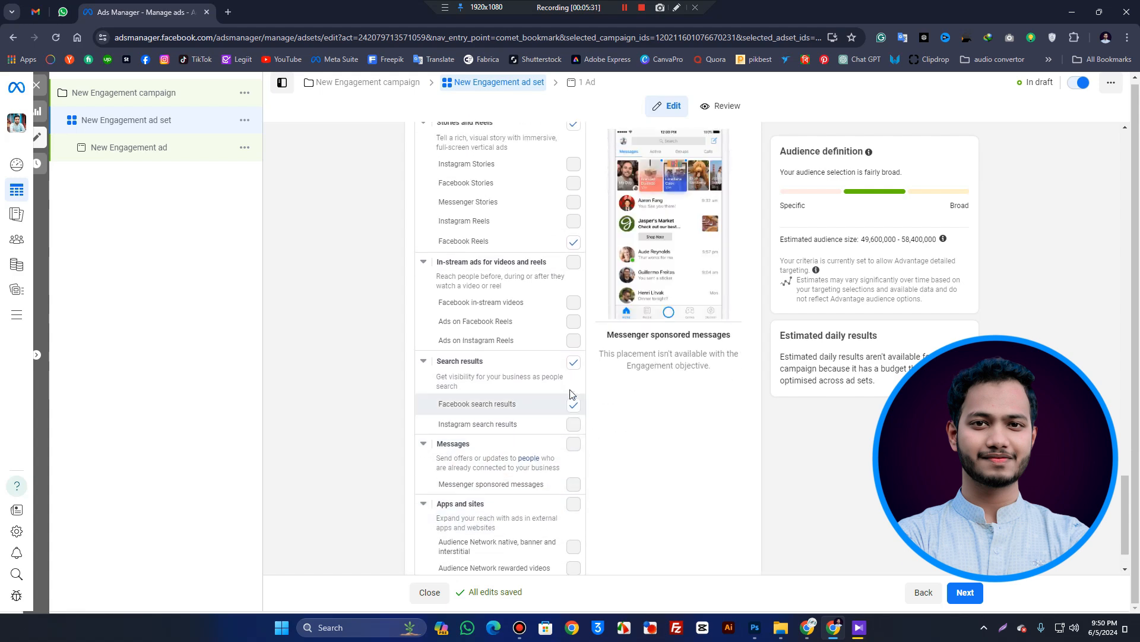
pyautogui.scroll(7, 573, 467)
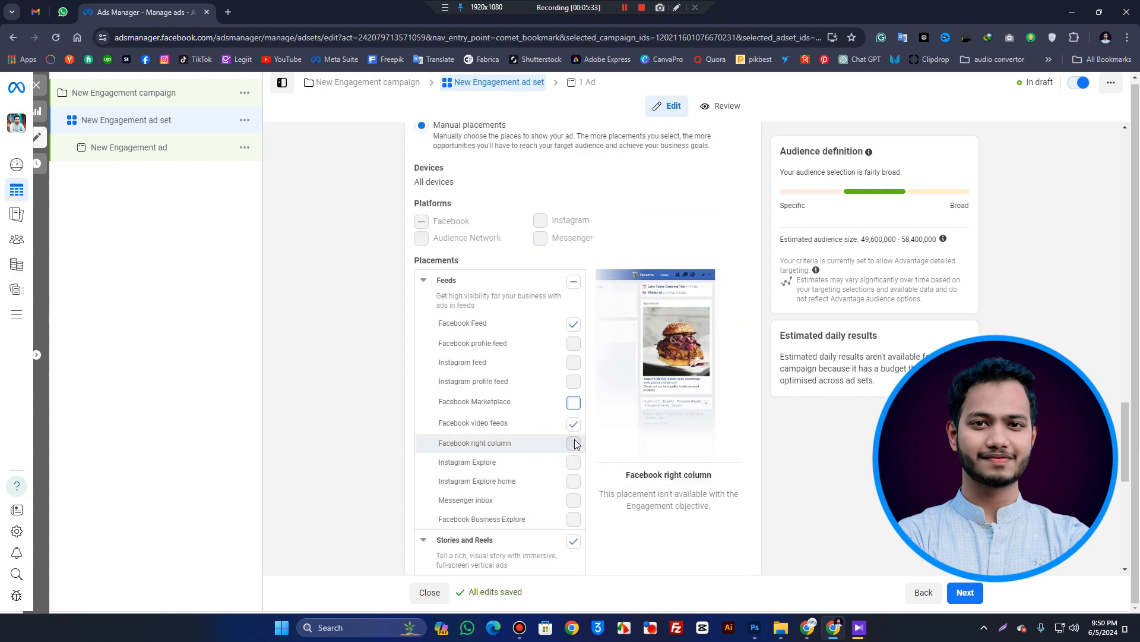
pyautogui.click(574, 288)
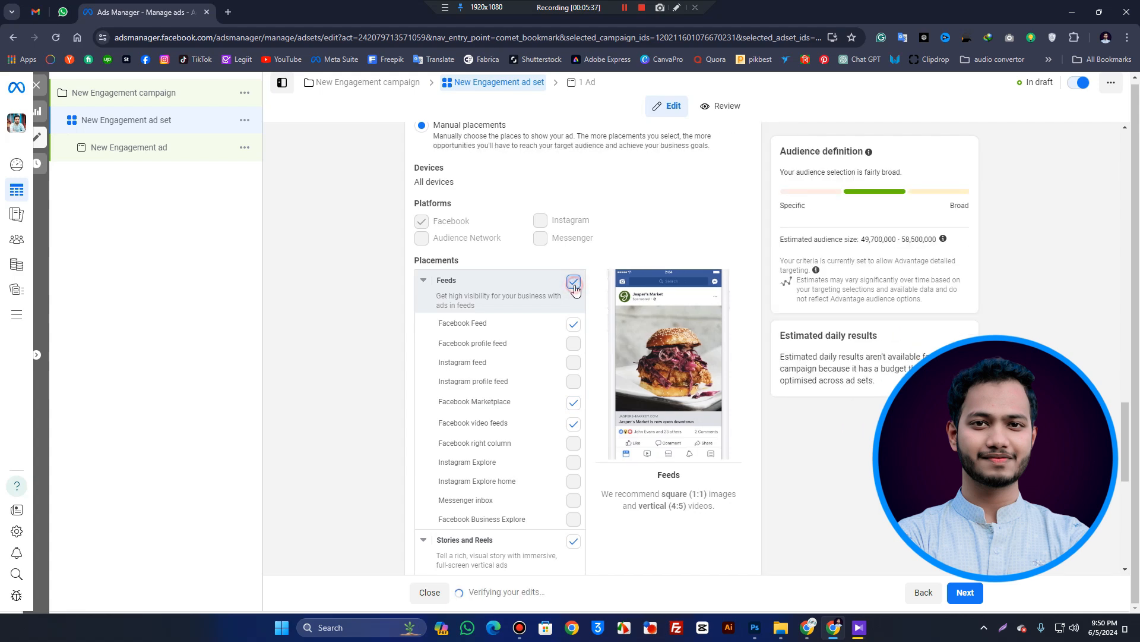
# Step: Check the rest of the placement list and open the New Engagement ad for editing
pyautogui.scroll(-8, 656, 380)
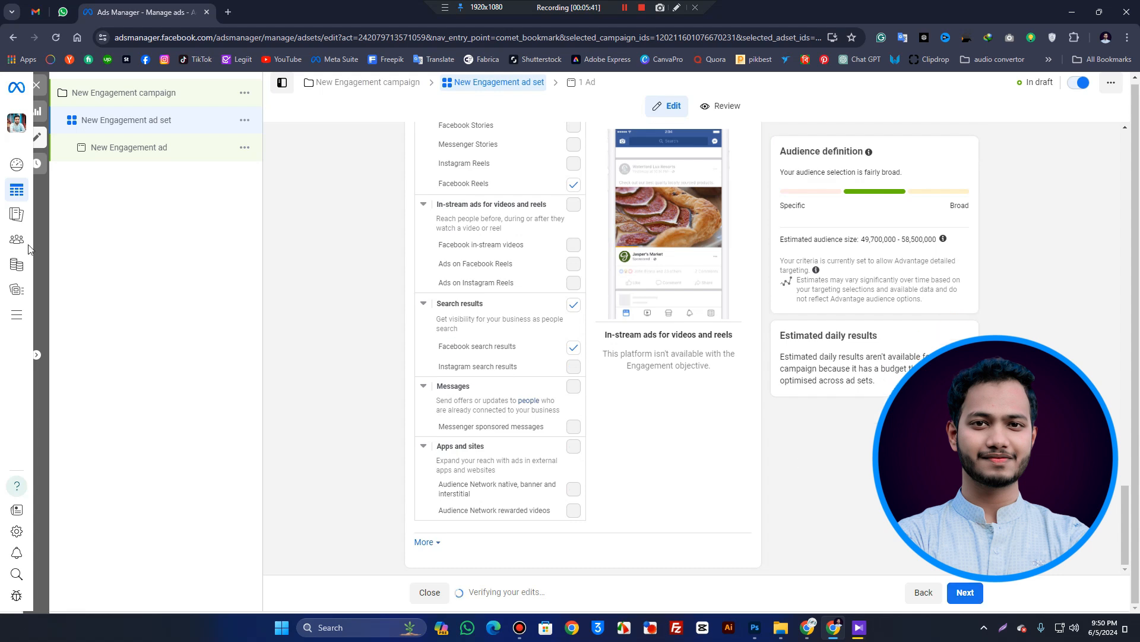
pyautogui.click(130, 148)
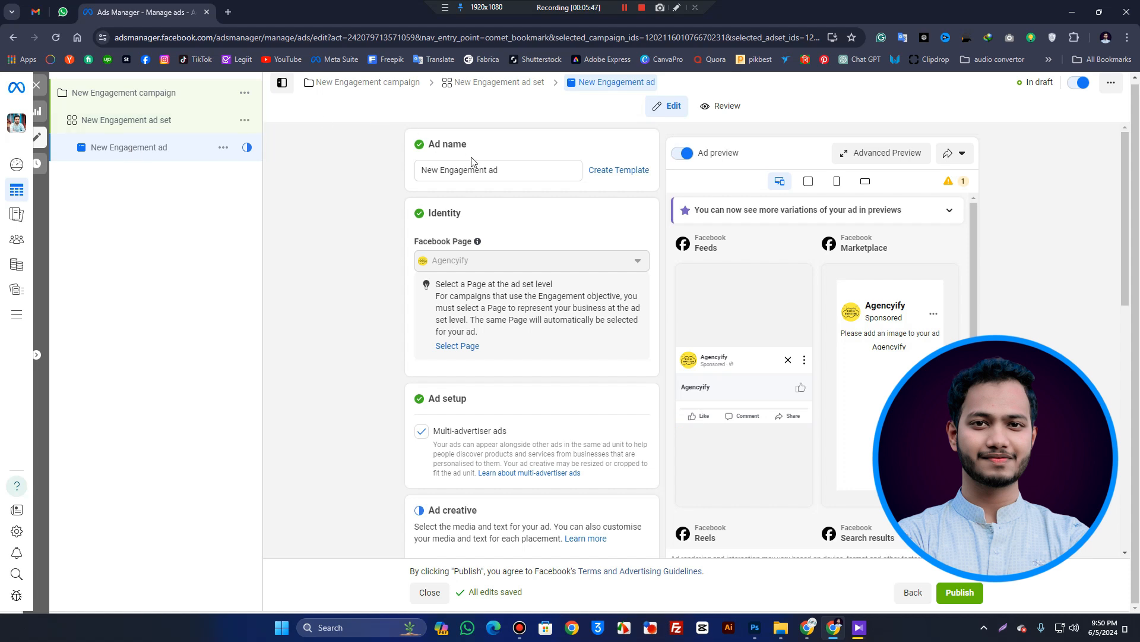
# Step: Add the existing account image 28.jpg as the media of the New Engagement ad
pyautogui.doubleClick(521, 170)
pyautogui.hotkey('ctrl', 'a')
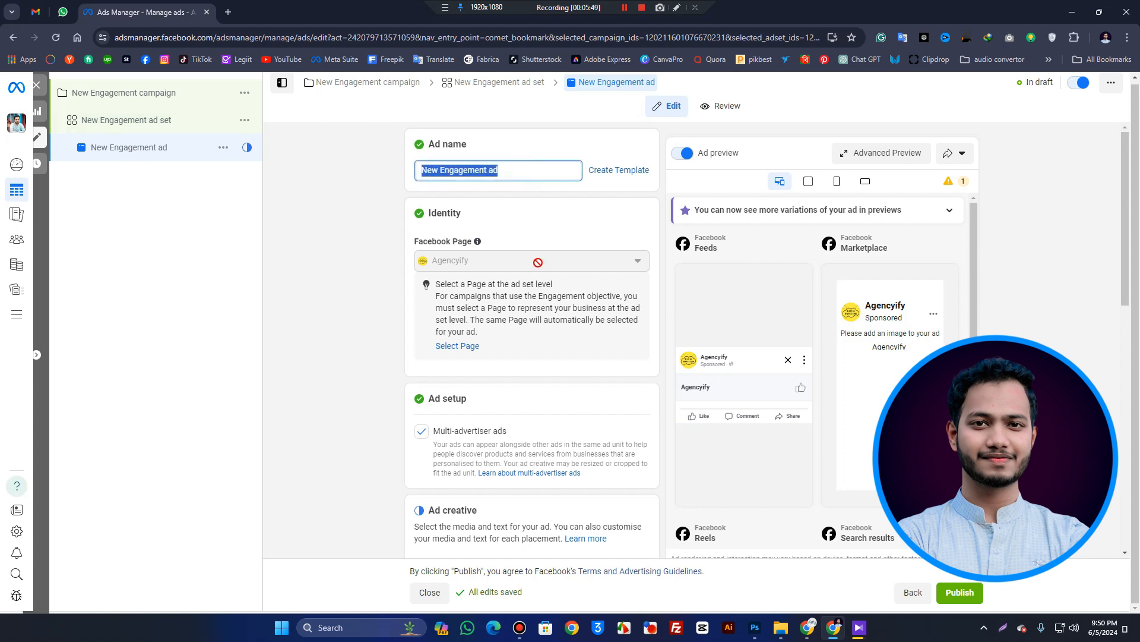
pyautogui.scroll(-2, 538, 263)
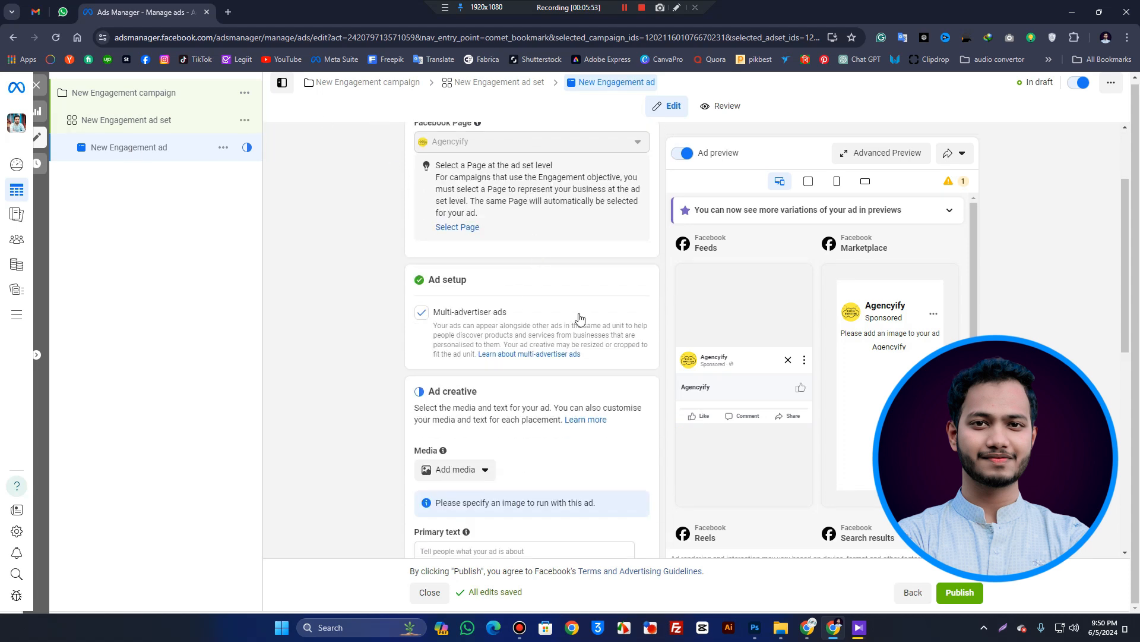
pyautogui.scroll(-4, 580, 319)
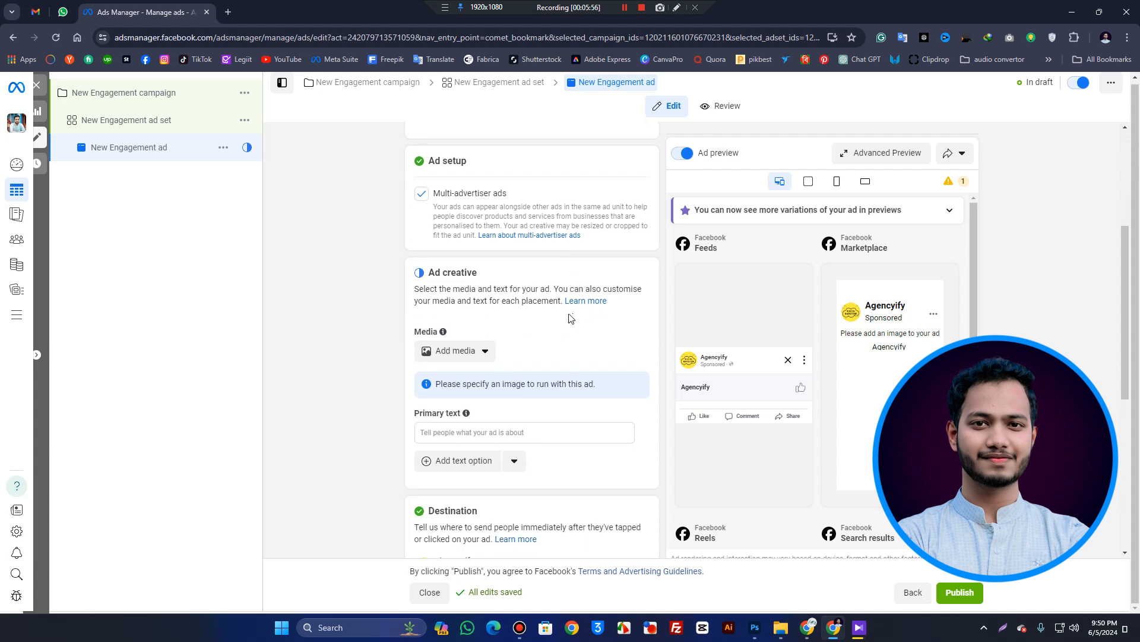
pyautogui.click(442, 238)
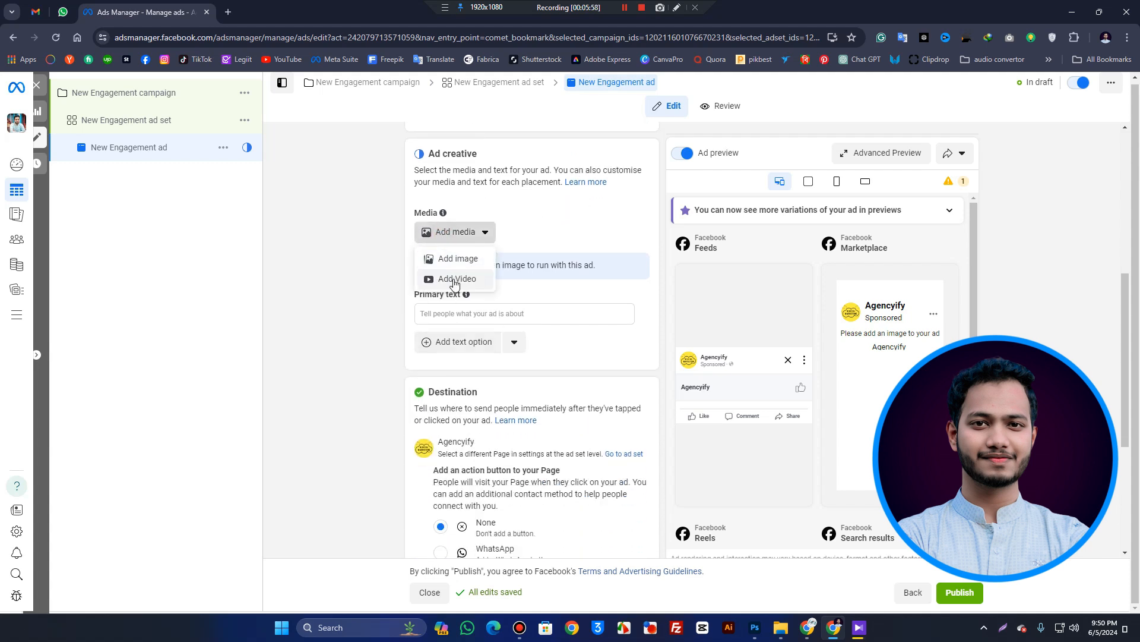
pyautogui.click(472, 262)
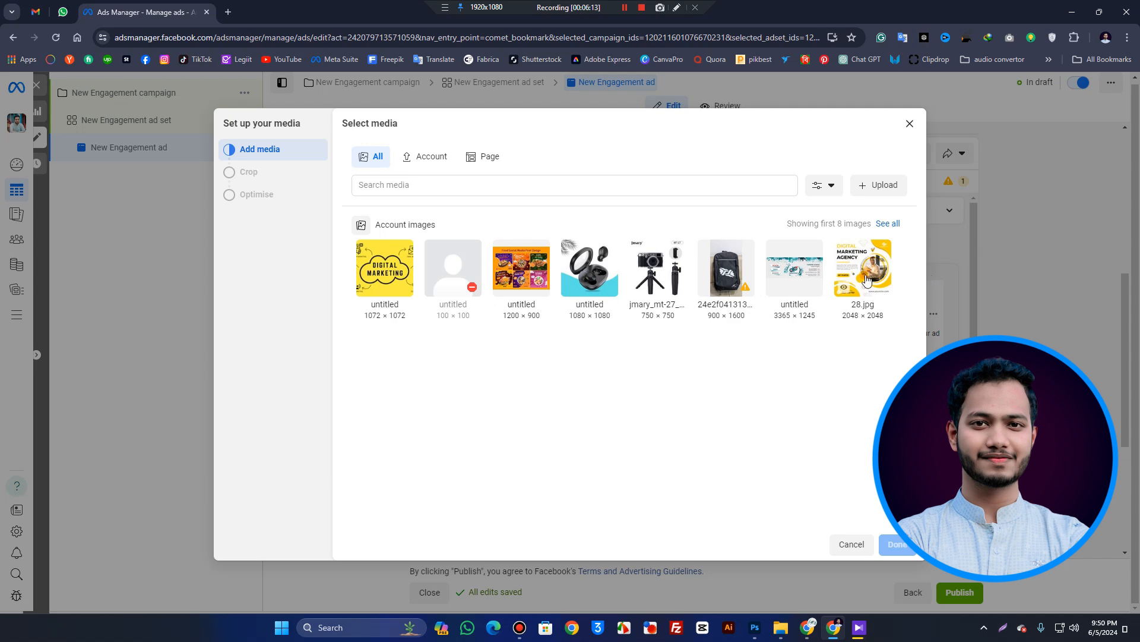
pyautogui.click(882, 297)
pyautogui.click(898, 544)
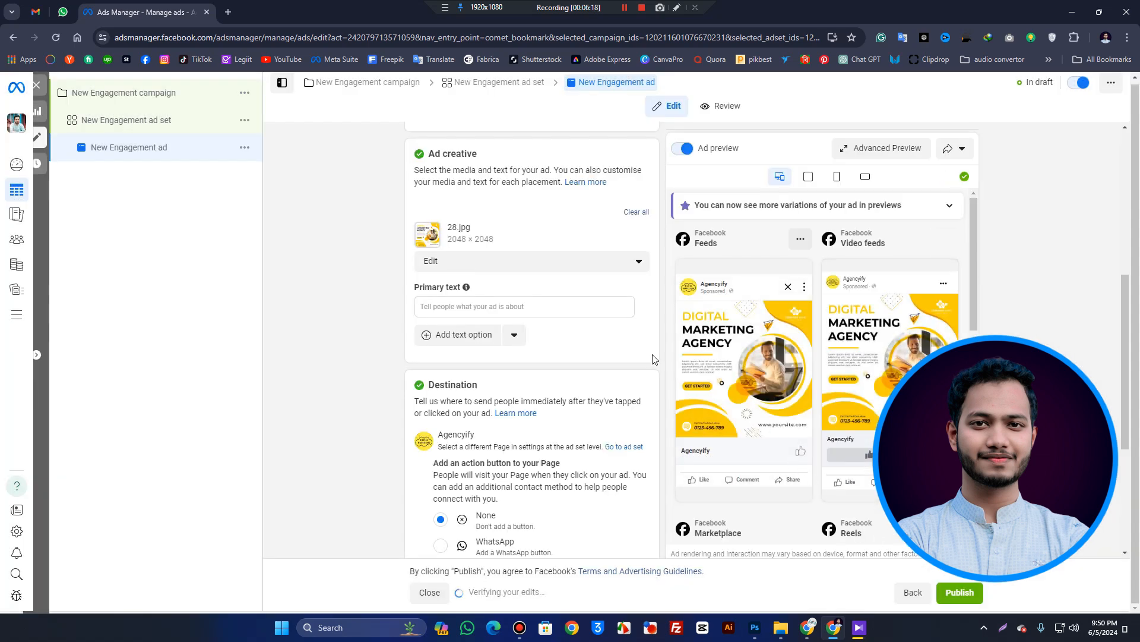
# Step: Enter "Please Like my page" as the ad's primary text and look through the AI-generated text suggestions
pyautogui.scroll(-1, 560, 303)
pyautogui.click(473, 249)
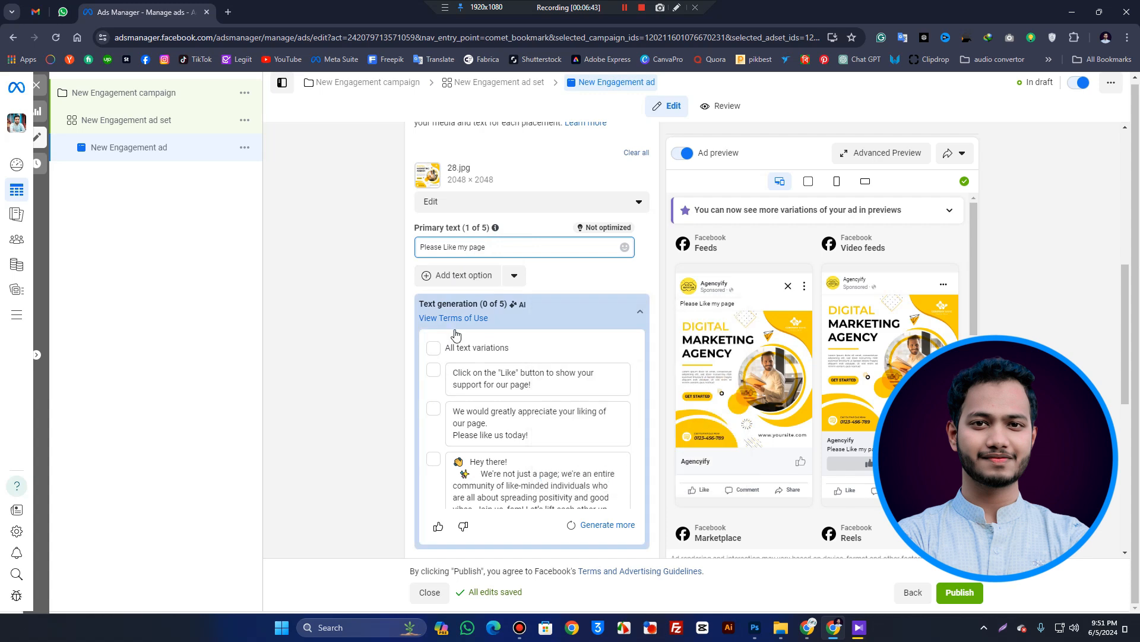
pyautogui.moveTo(437, 306)
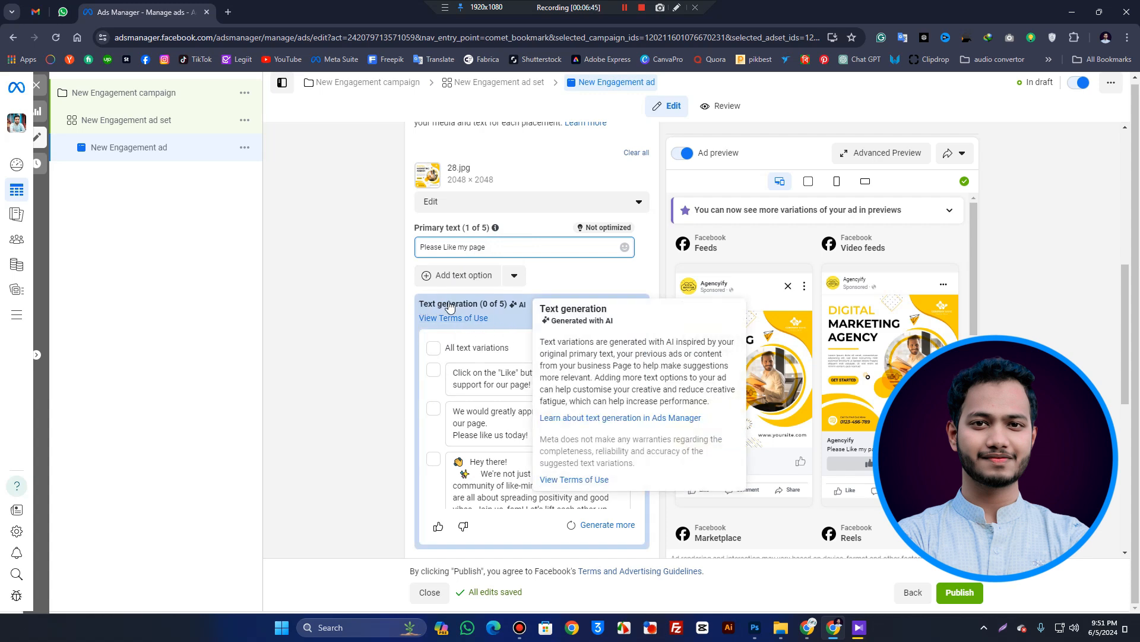
pyautogui.scroll(-5, 461, 386)
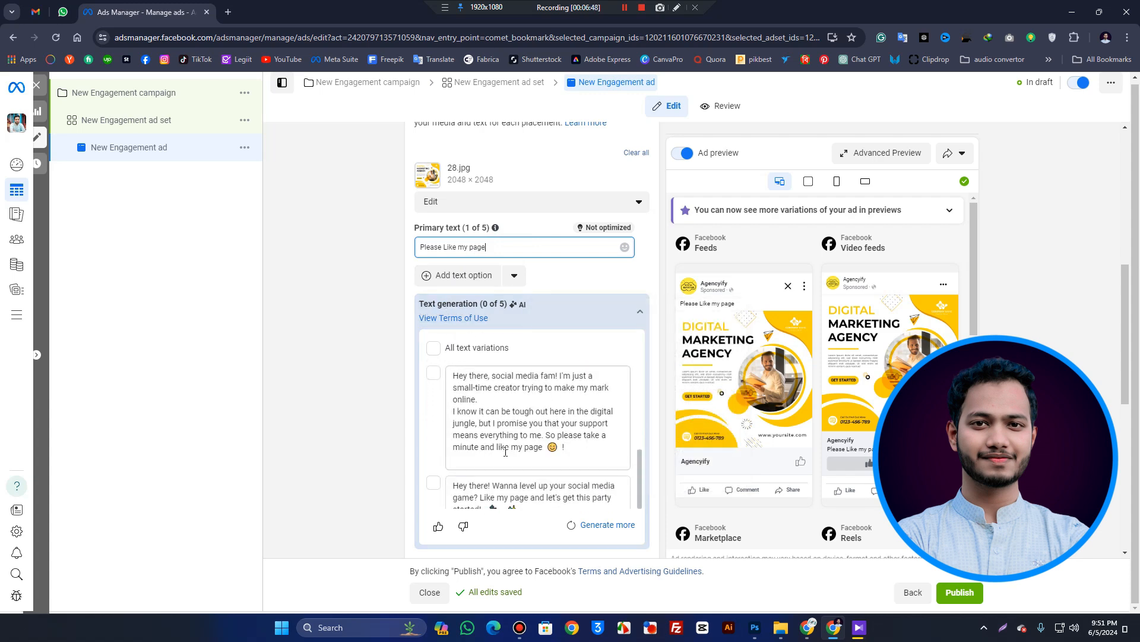
pyautogui.scroll(5, 486, 463)
pyautogui.scroll(4, 486, 462)
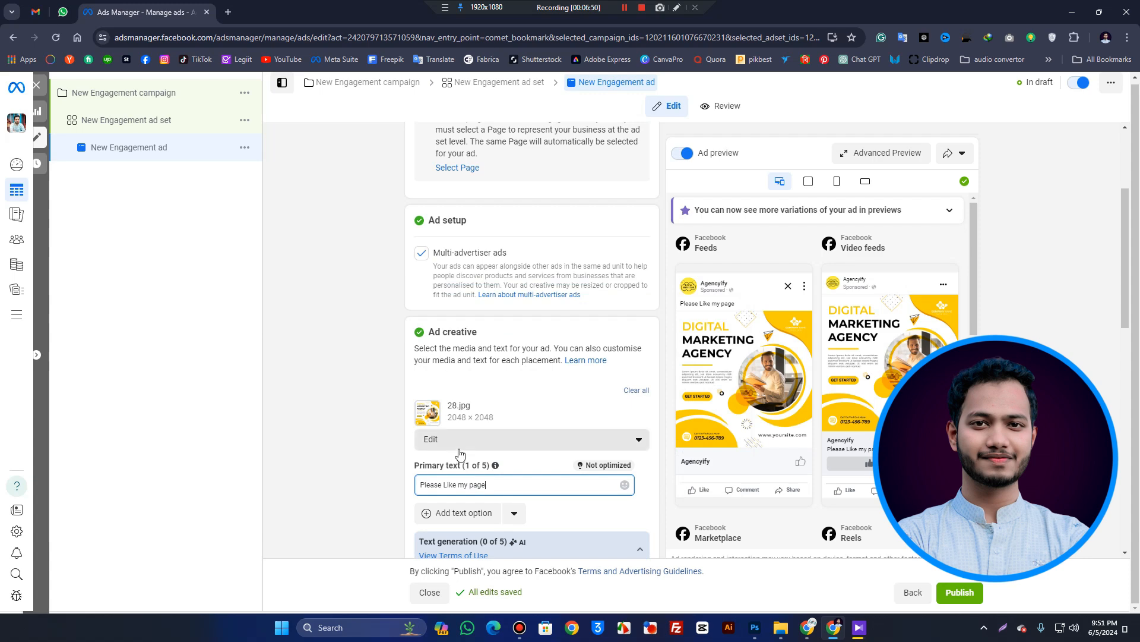
# Step: Select all of the AI-generated text variations for the ad
pyautogui.scroll(-5, 493, 387)
pyautogui.click(432, 290)
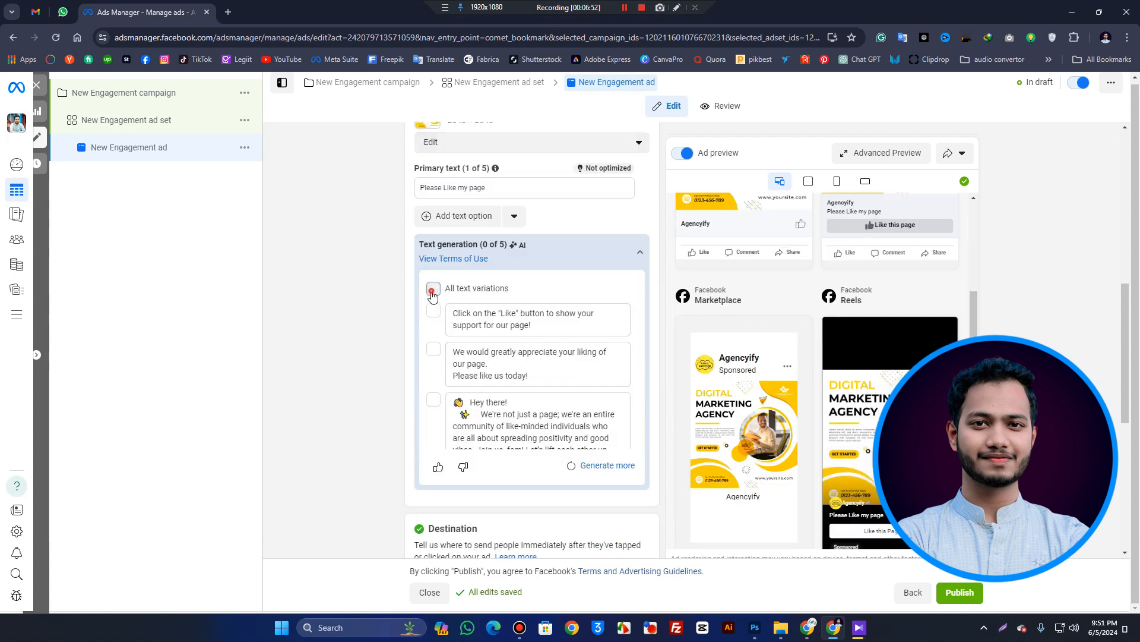
pyautogui.click(434, 289)
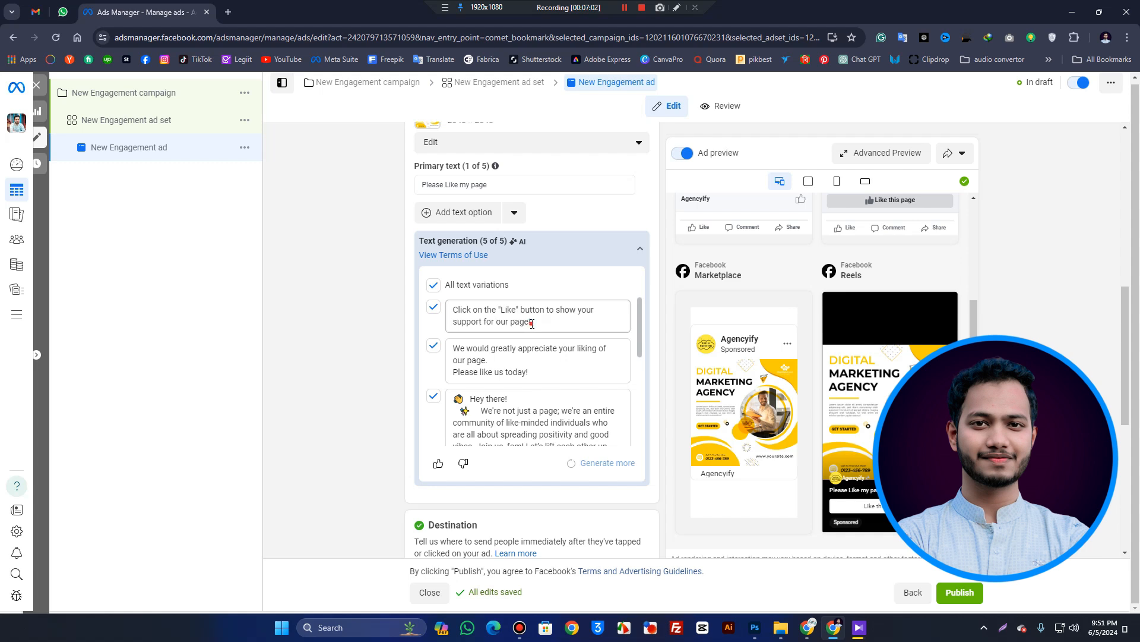
# Step: Examine the wording of the first generated text variation about the "Like" button
pyautogui.moveTo(532, 324); pyautogui.dragTo(450, 306)
pyautogui.click(478, 314)
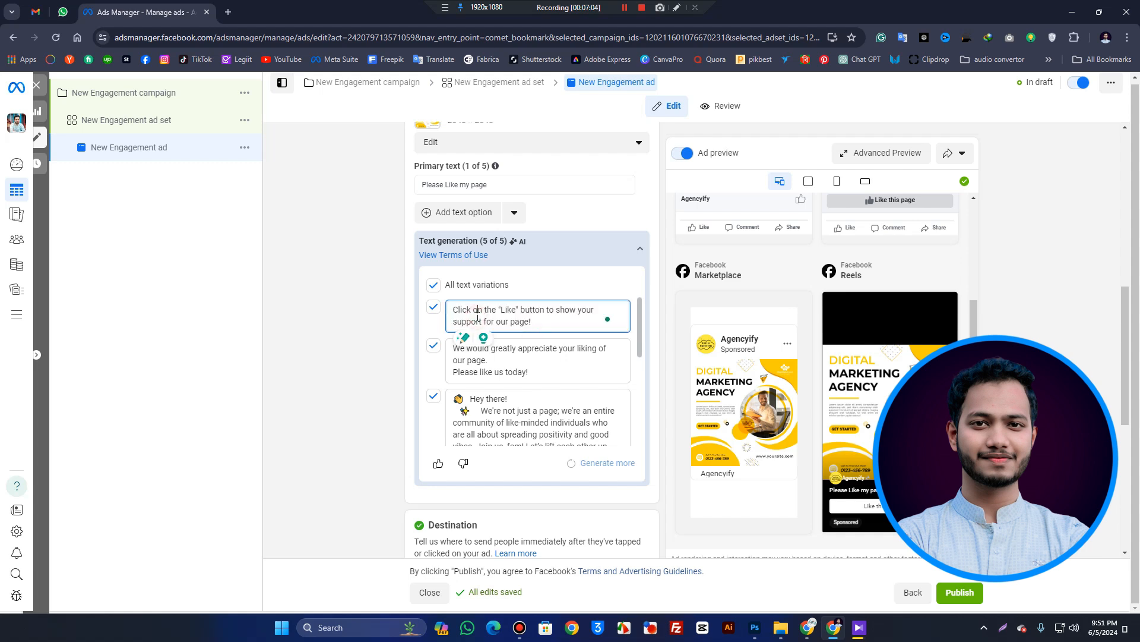
pyautogui.moveTo(542, 323); pyautogui.dragTo(434, 306)
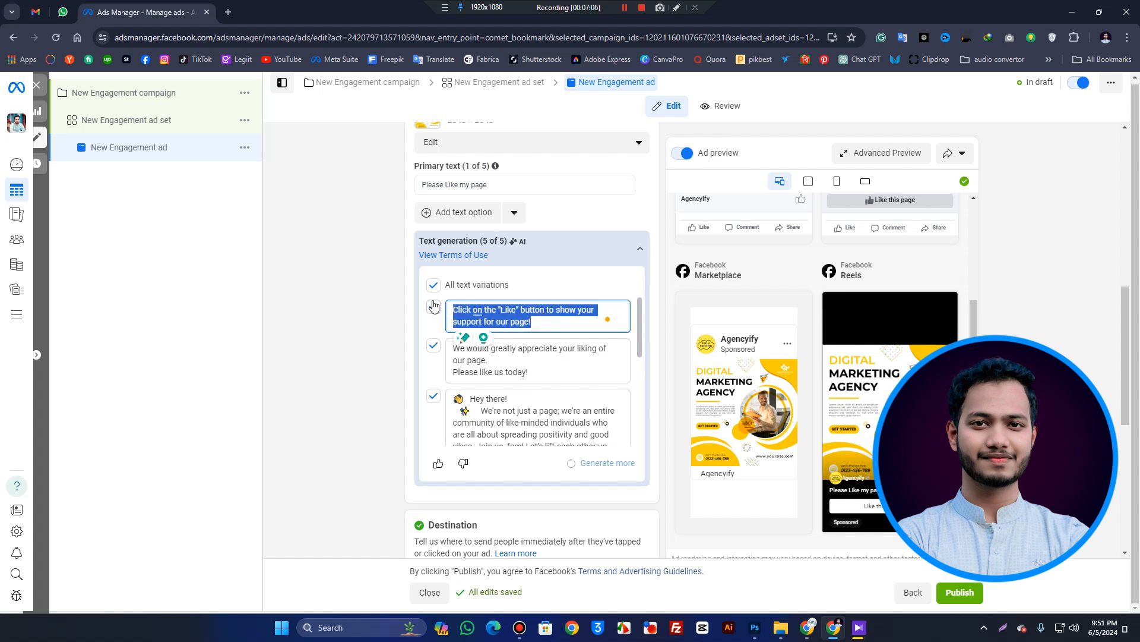
pyautogui.click(561, 324)
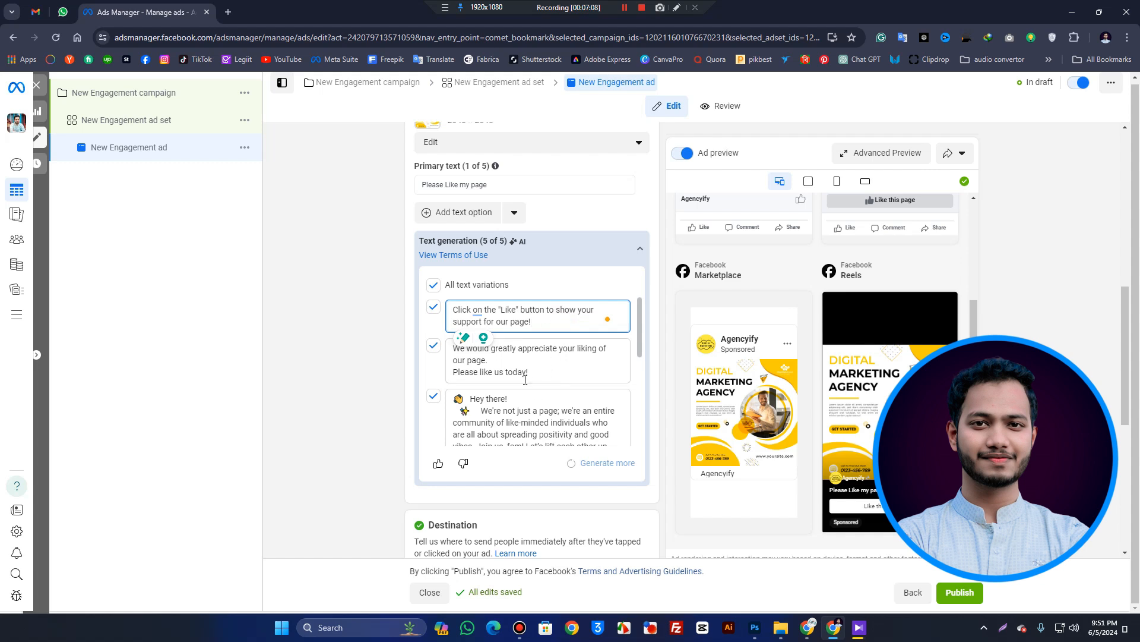
# Step: Deselect the generated variation starting "Hey there, social media fam!", check the remaining ones and collapse the text generation section
pyautogui.scroll(-5, 526, 379)
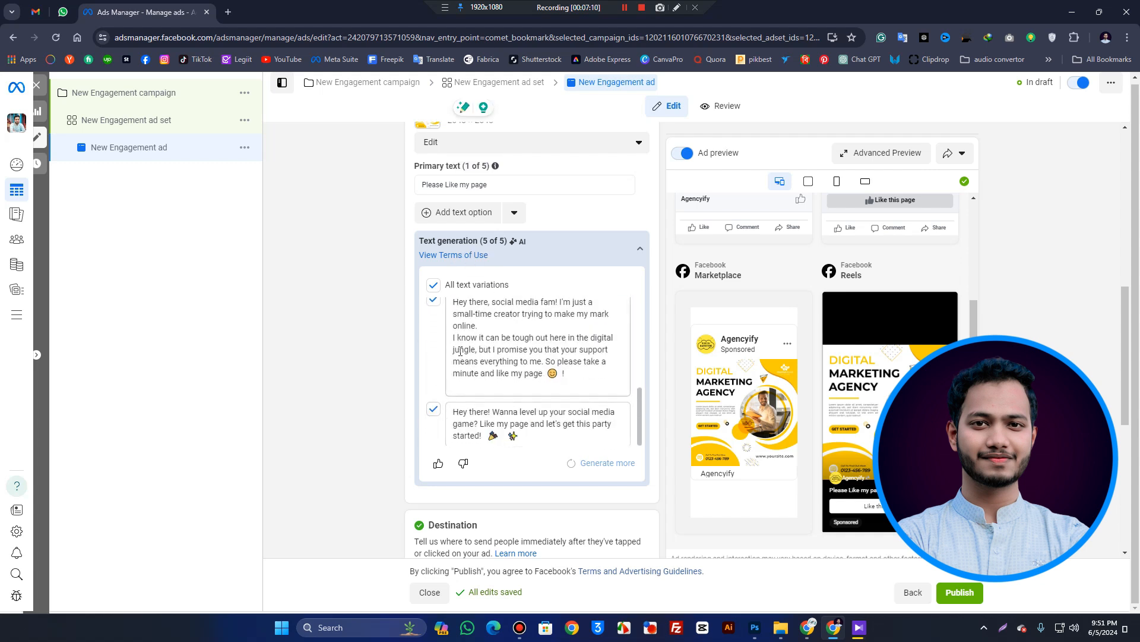
pyautogui.scroll(1, 461, 351)
pyautogui.click(434, 357)
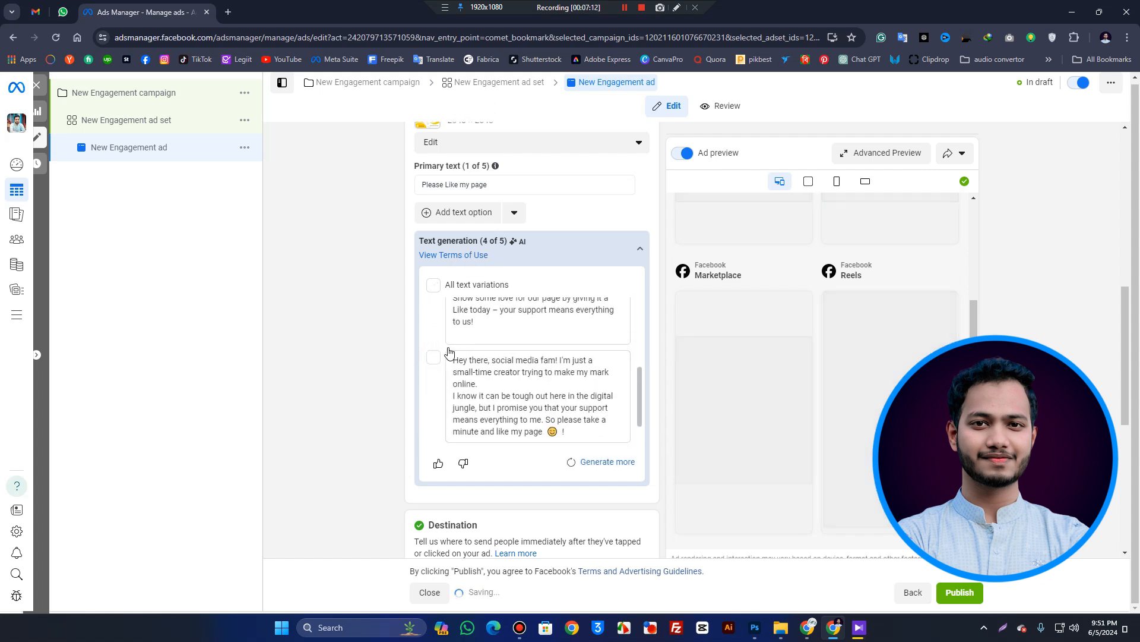
pyautogui.scroll(3, 448, 351)
pyautogui.scroll(-4, 451, 368)
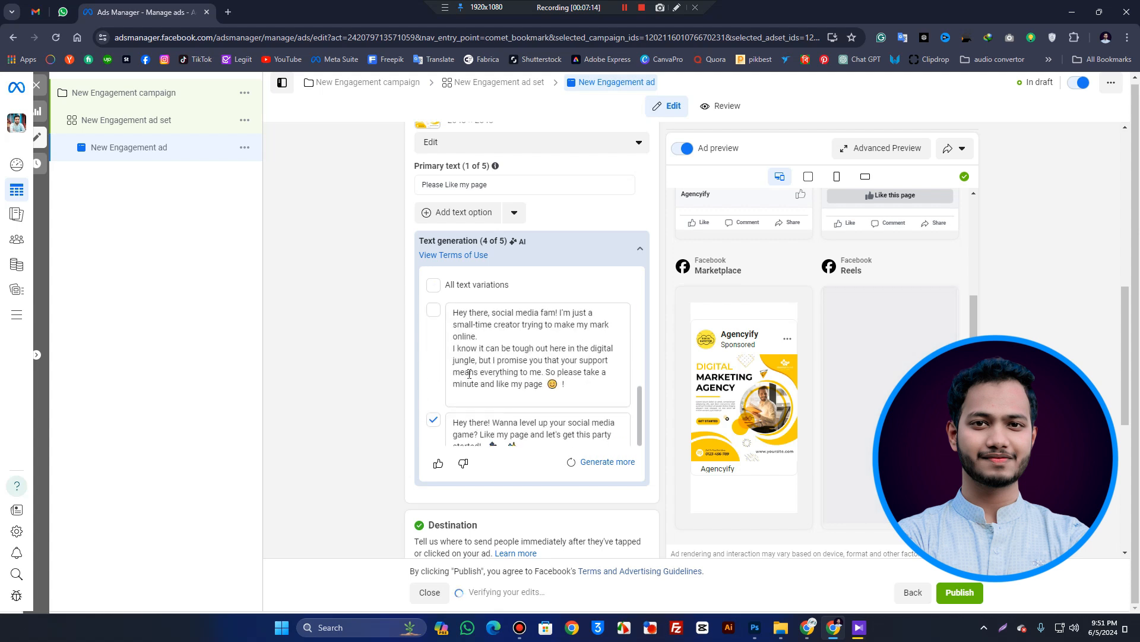
pyautogui.scroll(-1, 505, 371)
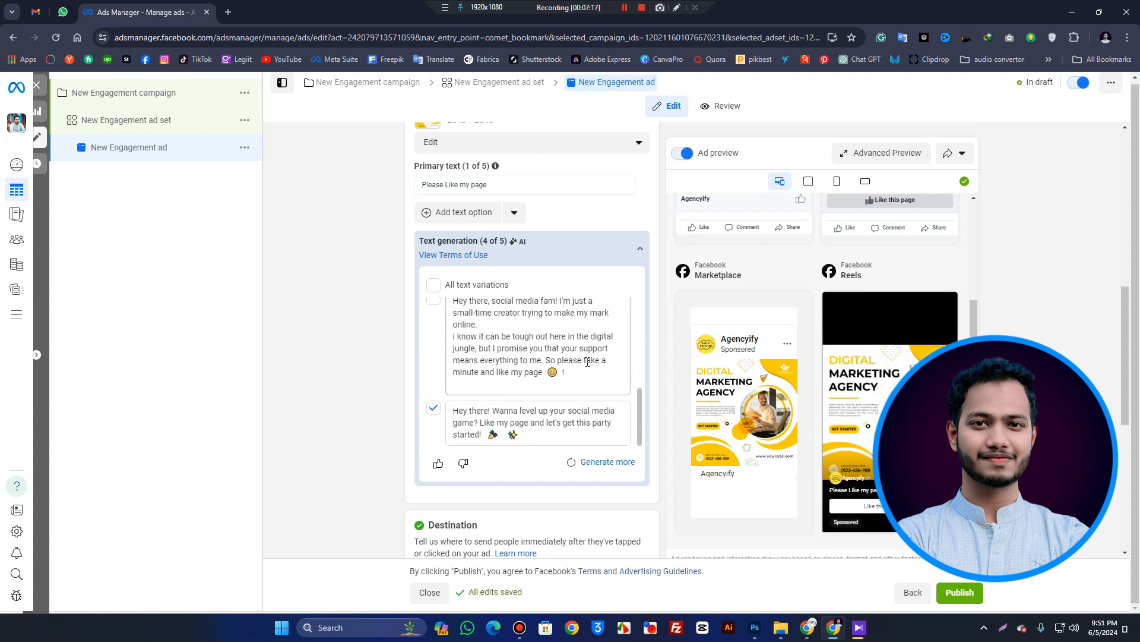
pyautogui.scroll(5, 587, 362)
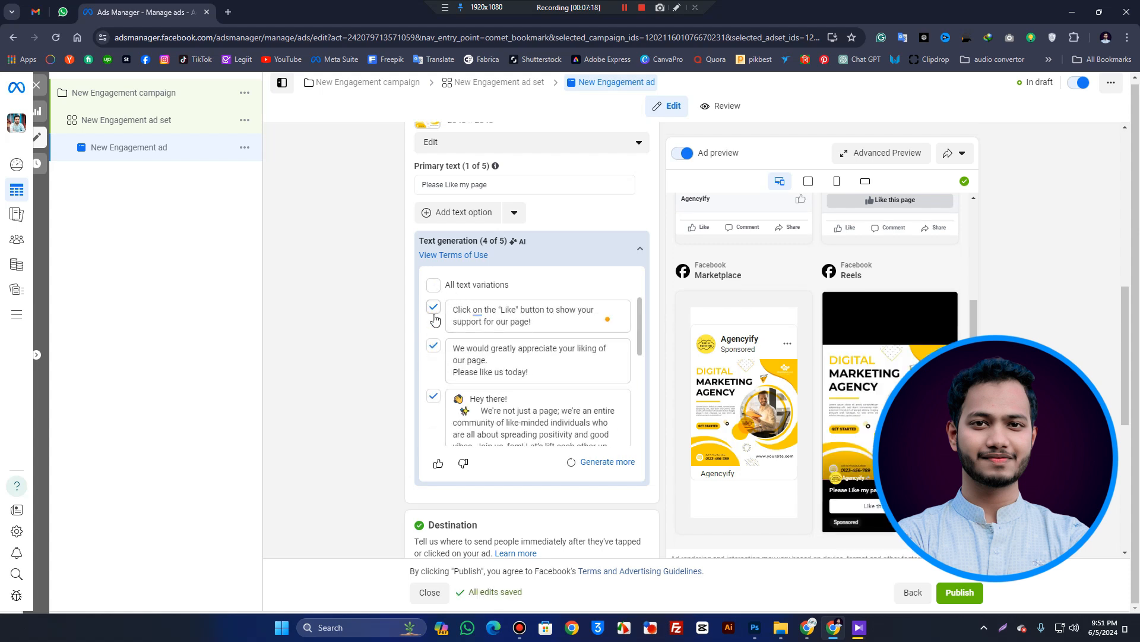
pyautogui.click(640, 248)
# Step: Try WhatsApp as the Page's action button in the ad destination, and set it back to None
pyautogui.scroll(-2, 495, 250)
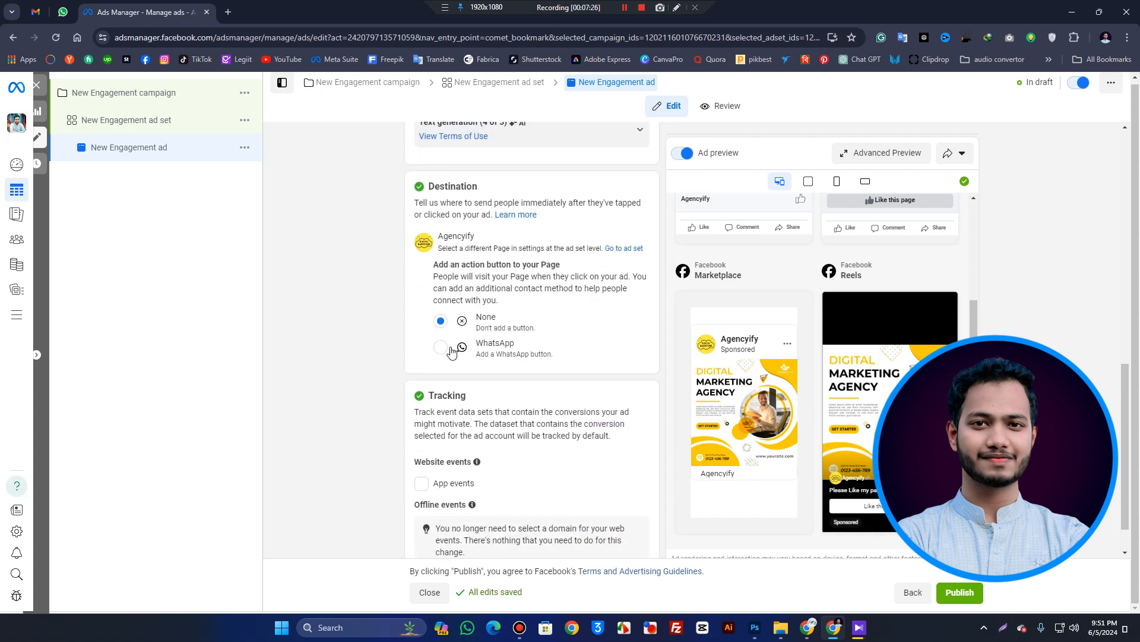
pyautogui.click(487, 349)
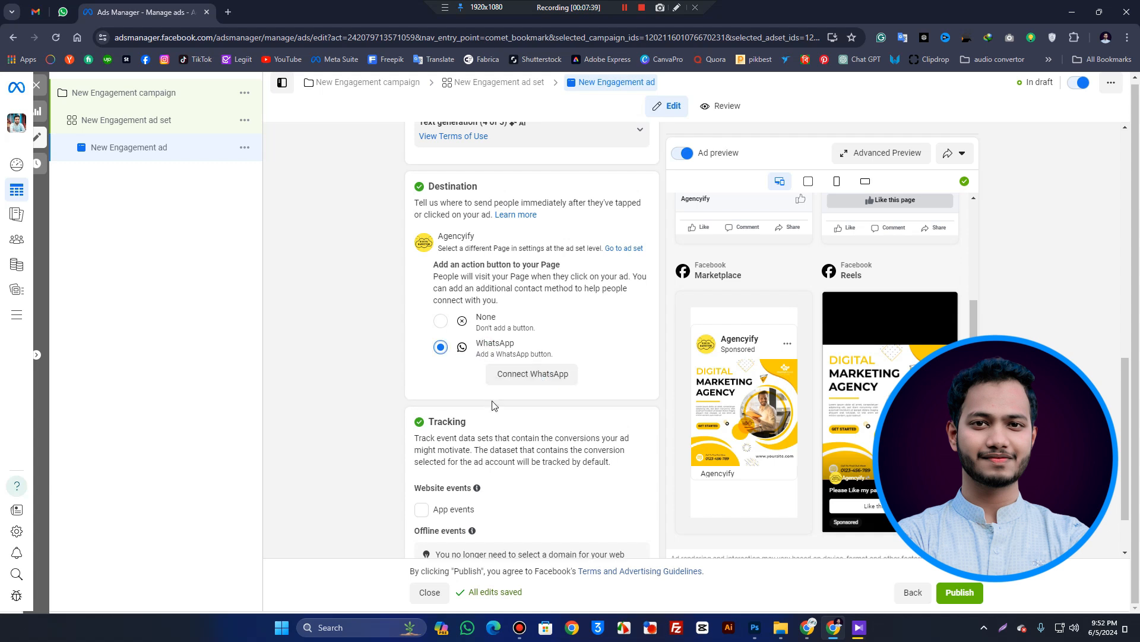
pyautogui.click(462, 321)
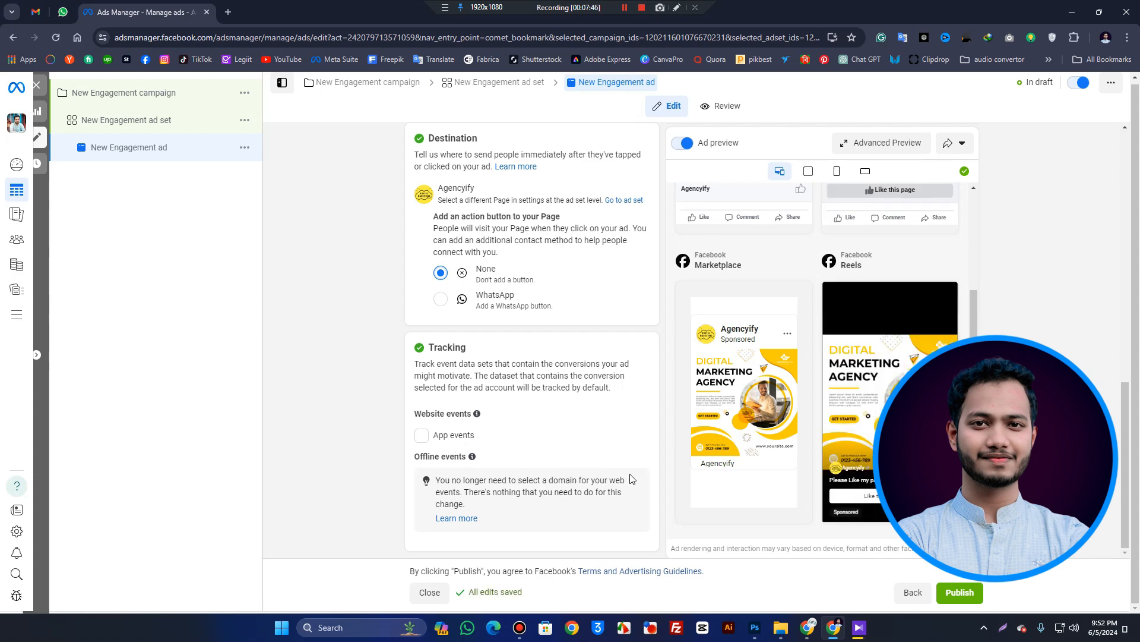
# Step: Examine how the ad appears across the Facebook placements and format templates in the advanced preview, and close it
pyautogui.scroll(1, 565, 474)
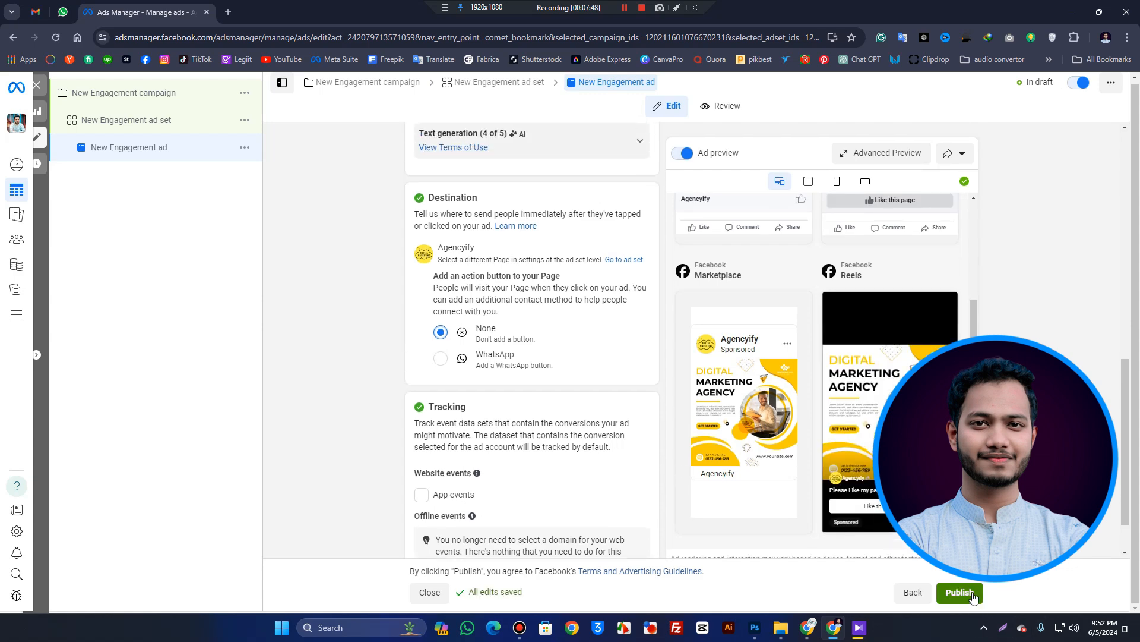
pyautogui.scroll(4, 532, 338)
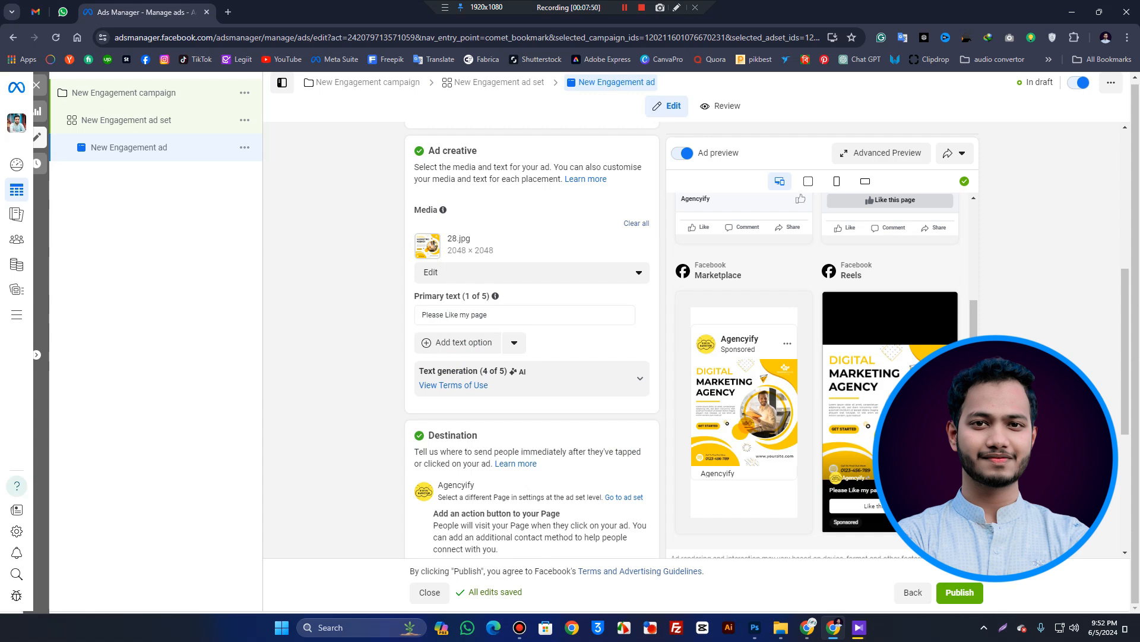
pyautogui.scroll(3, 1014, 326)
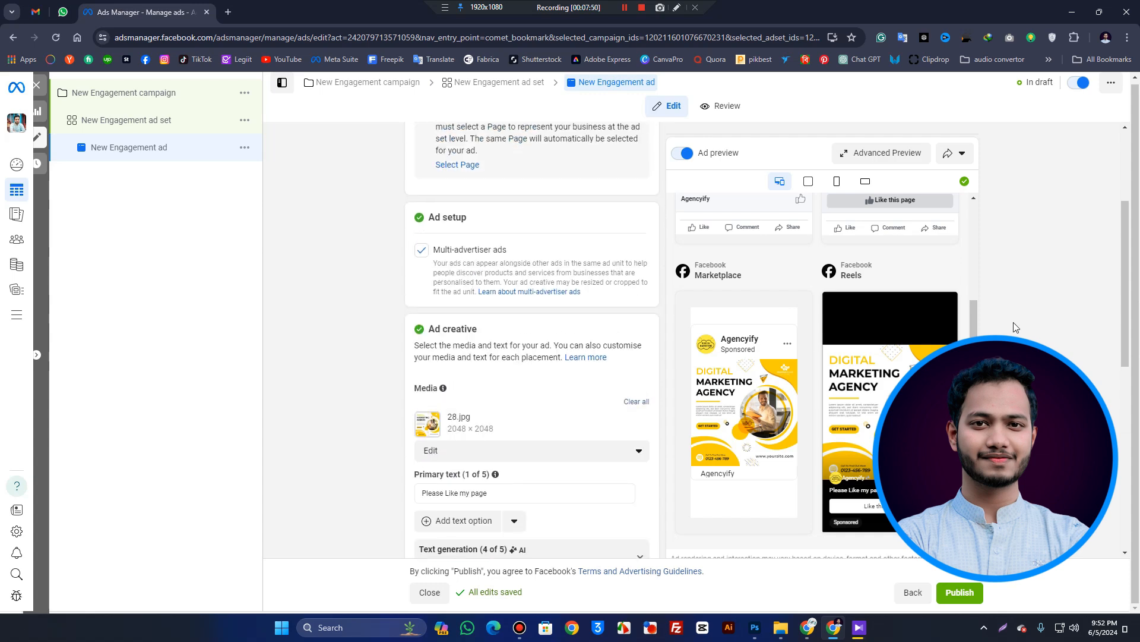
pyautogui.click(897, 156)
pyautogui.scroll(-3, 809, 226)
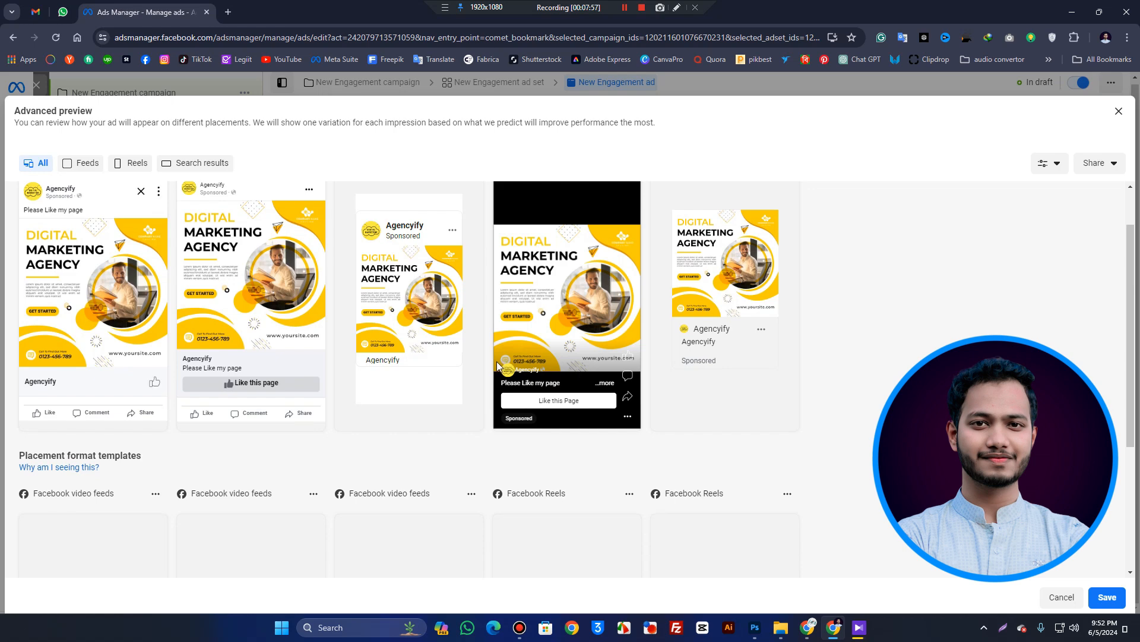
pyautogui.scroll(-3, 498, 363)
pyautogui.scroll(1, 198, 382)
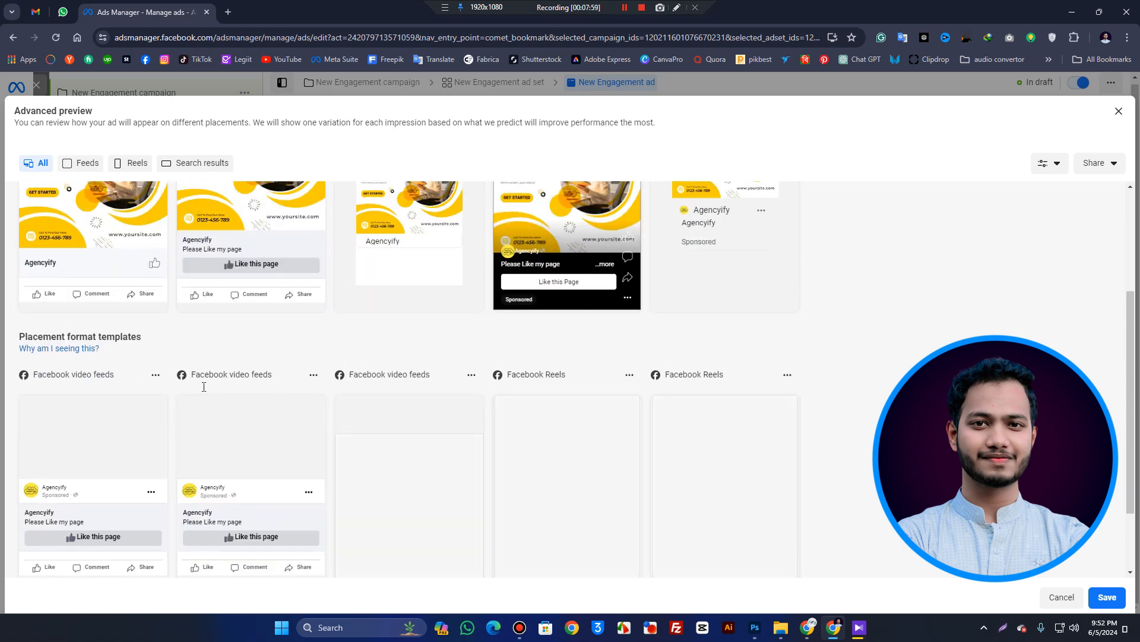
pyautogui.scroll(3, 852, 409)
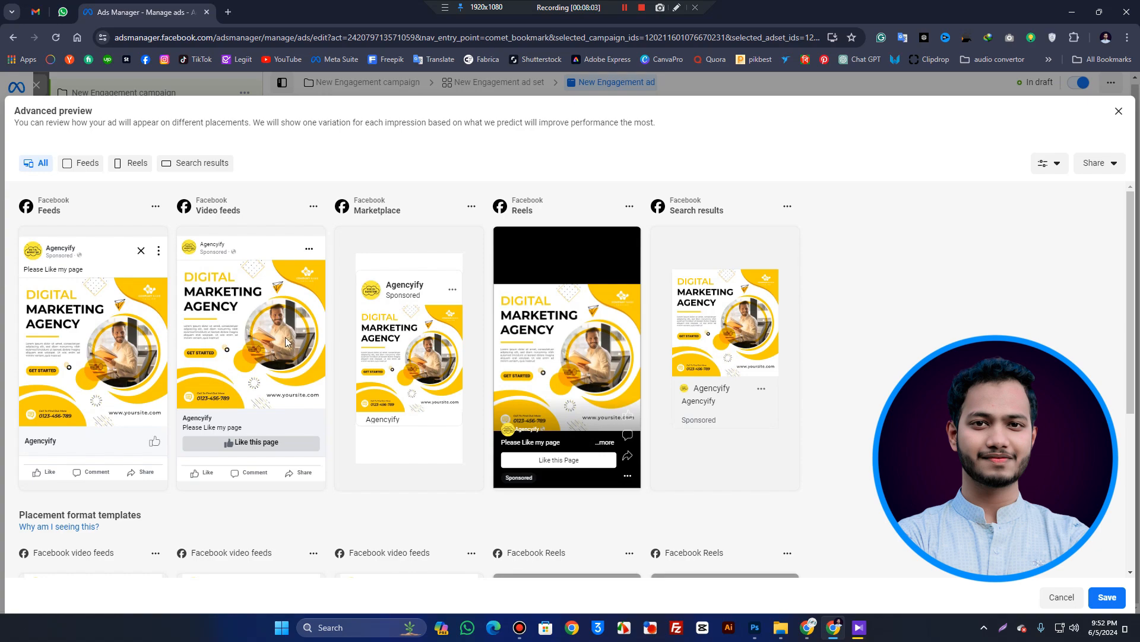
pyautogui.scroll(-5, 289, 343)
pyautogui.scroll(5, 576, 380)
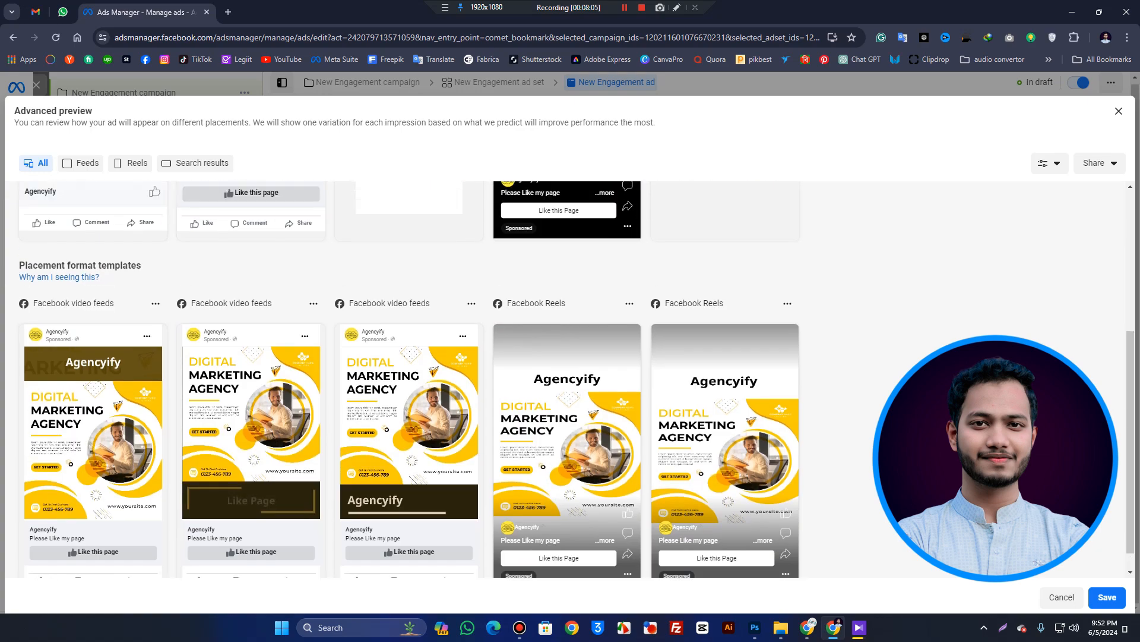
pyautogui.click(1118, 111)
pyautogui.scroll(3, 1004, 247)
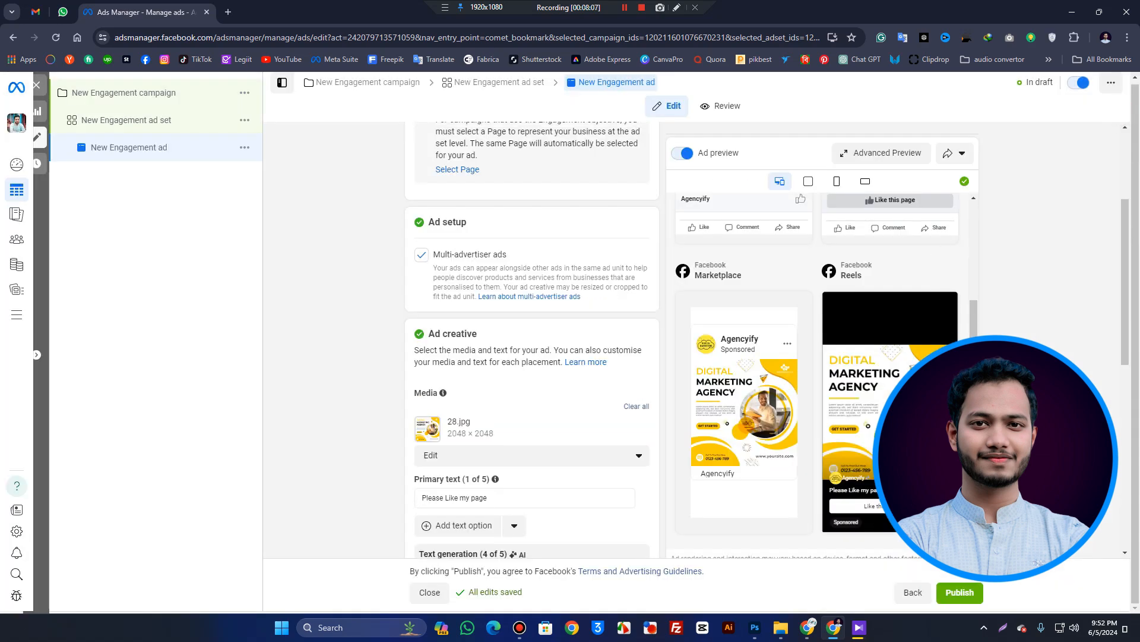